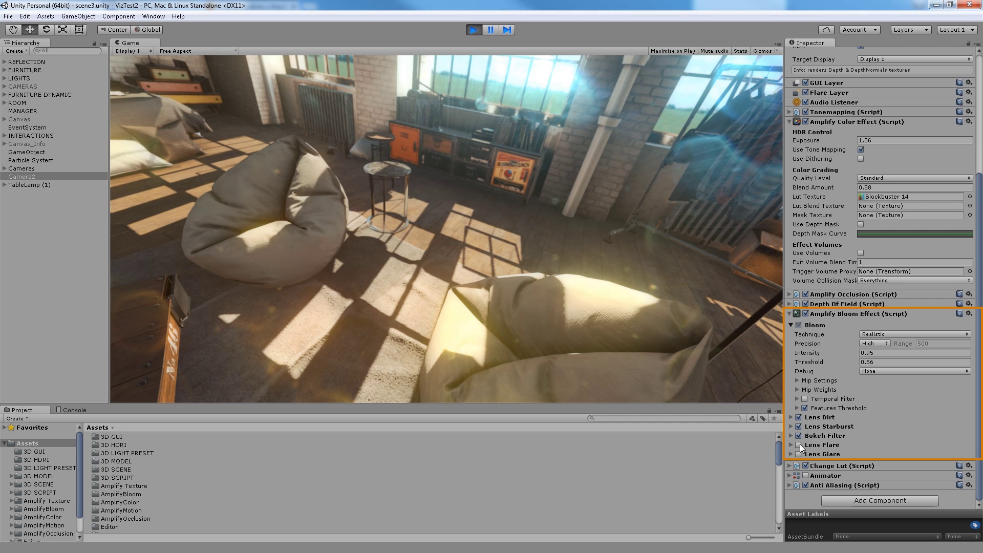
Step: Disable Lens Dirt, Lens Starburst, Bokeh Filter, Lens Flare and Lens Glare in the camera's Amplify Bloom Effect
click(798, 444)
click(798, 454)
click(798, 427)
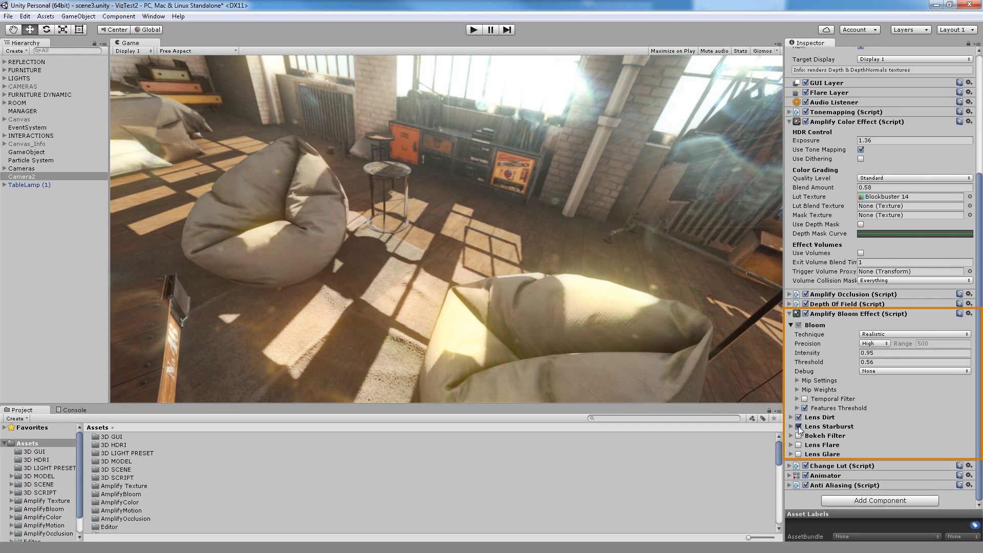
click(798, 418)
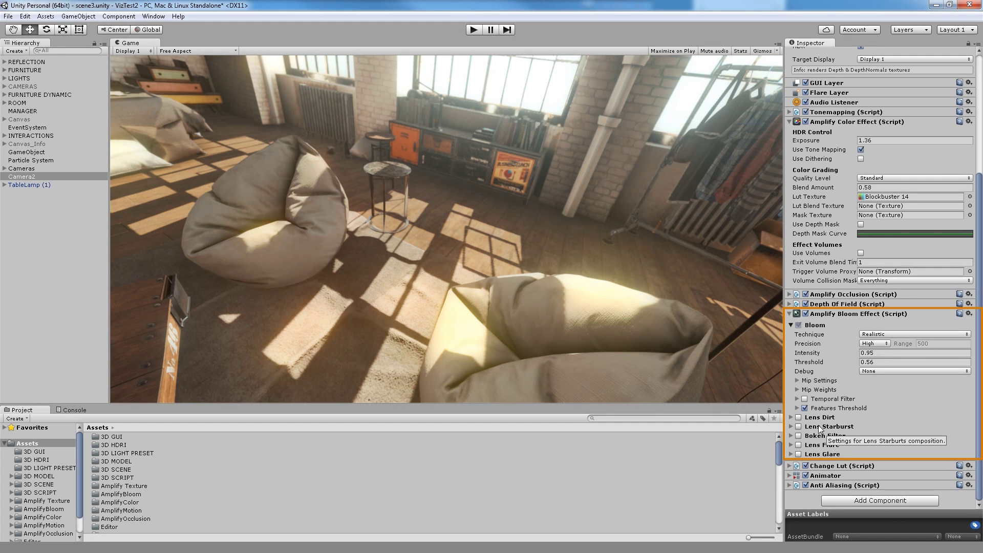
Step: Try the Natural bloom technique and return the technique to Realistic
click(876, 337)
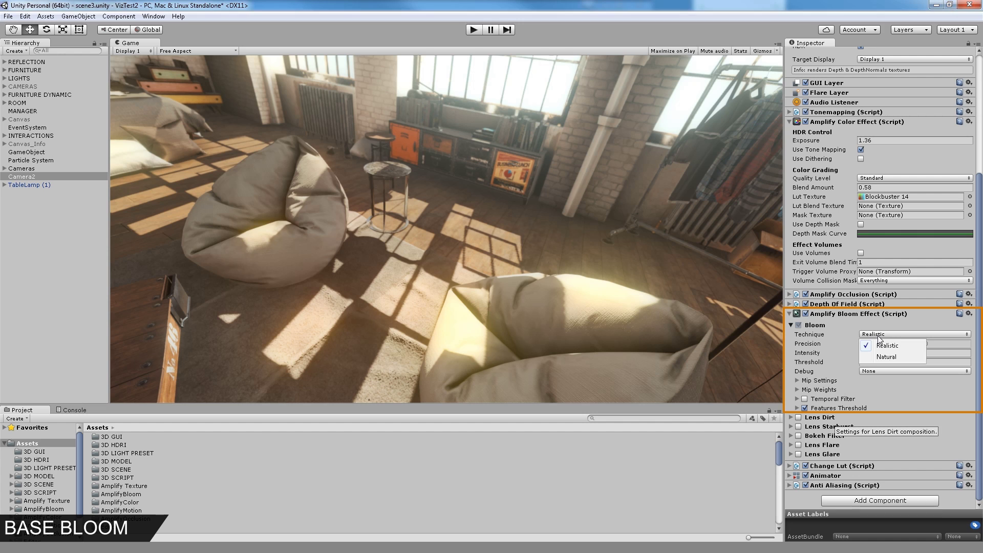
click(900, 354)
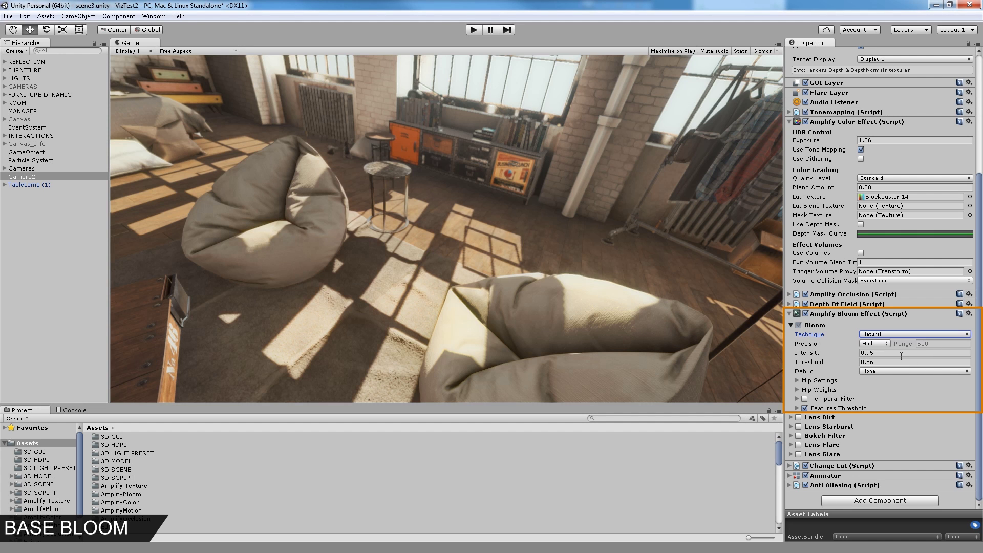
click(892, 336)
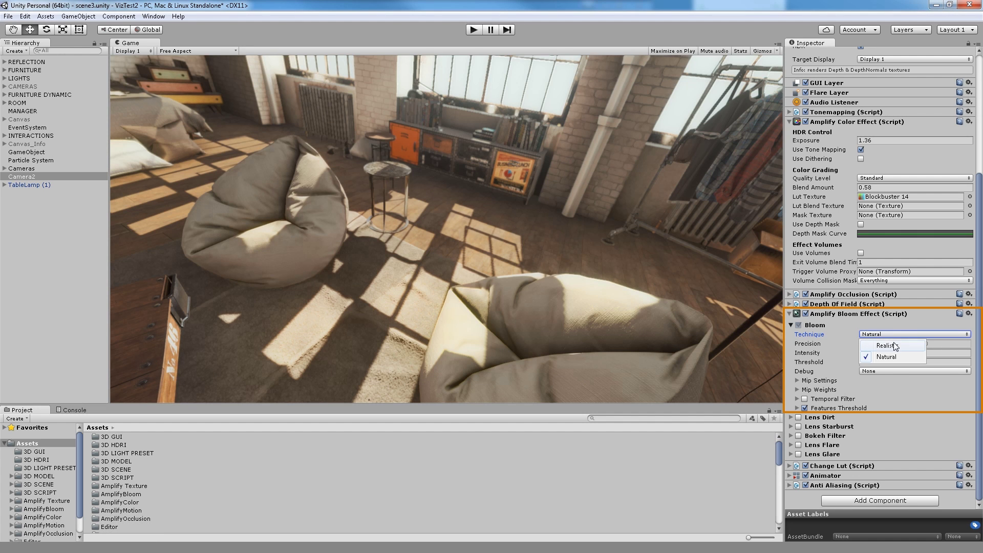
click(893, 343)
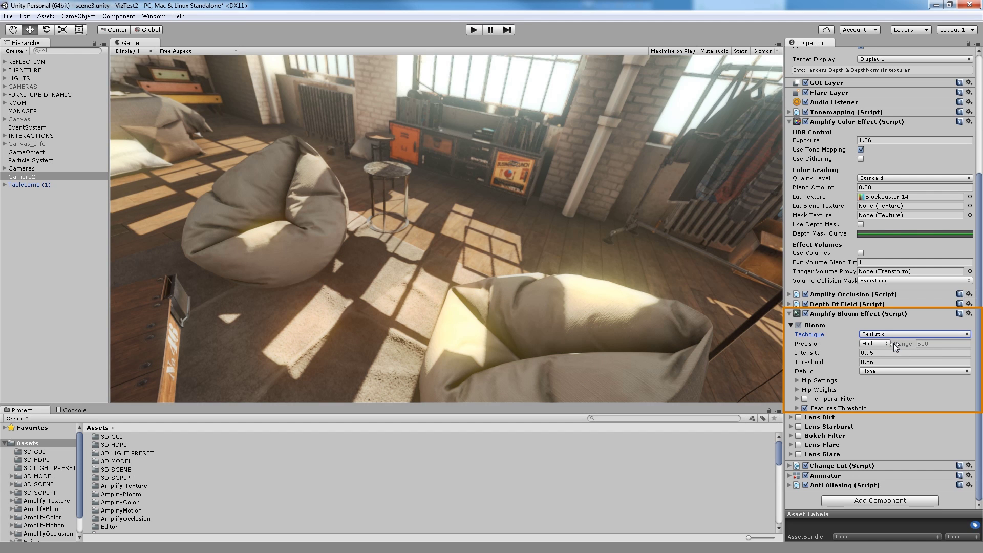
Step: Set the bloom precision to Low, comparing it with High along the way
click(877, 345)
click(885, 355)
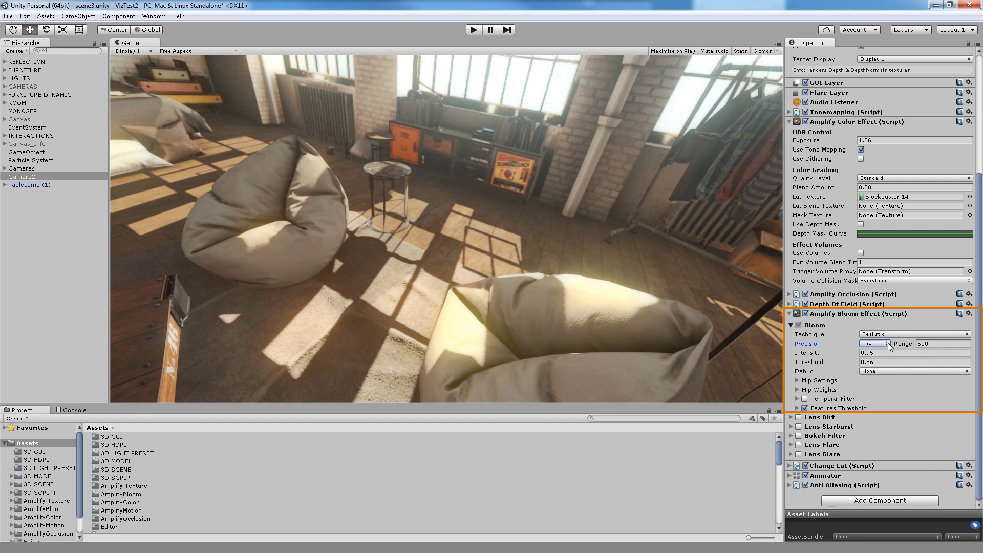
click(888, 343)
click(880, 361)
click(881, 344)
click(881, 353)
Step: Set the range of the Low precision to 472.41 and the main bloom threshold to 0.48
click(910, 342)
drag(923, 343, 853, 343)
drag(624, 332, 730, 329)
click(886, 344)
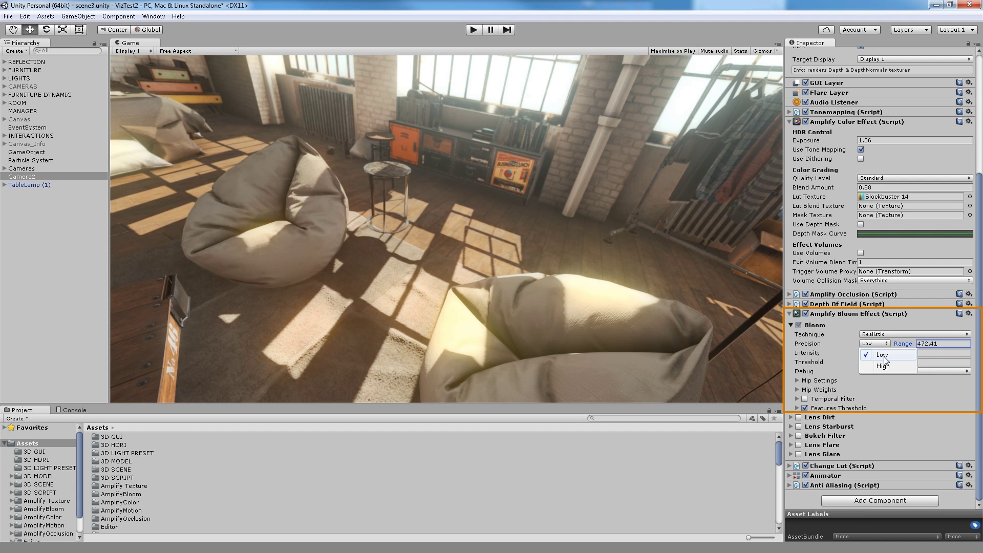
click(884, 356)
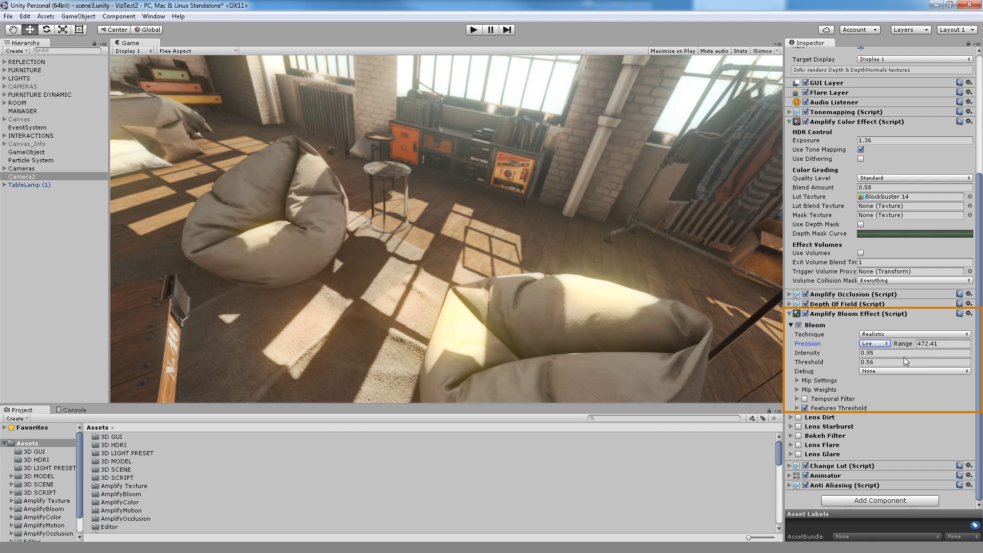
mouse_move(848, 352)
mouse_down()
mouse_move(886, 352)
mouse_move(848, 351)
mouse_move(870, 361)
mouse_move(852, 361)
mouse_up()
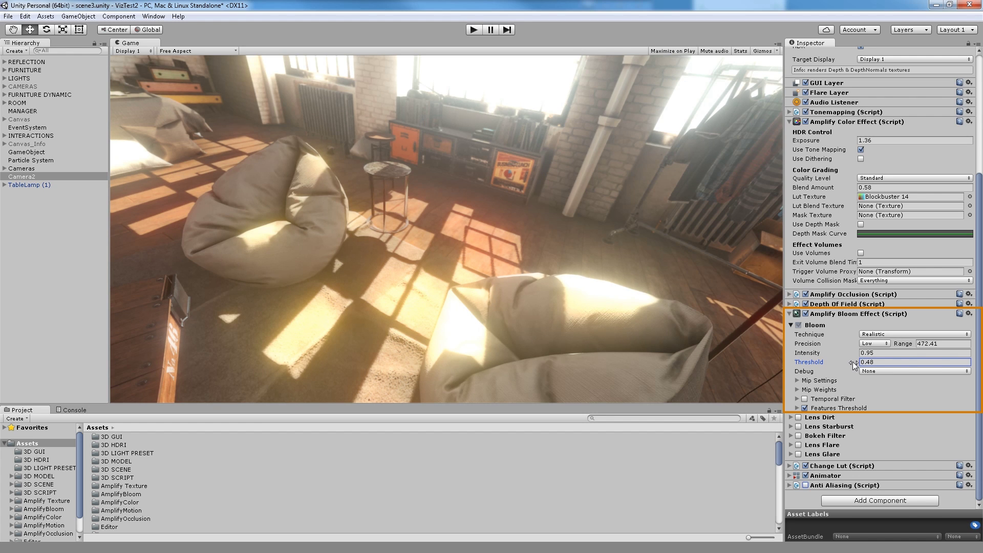
drag(852, 361, 852, 362)
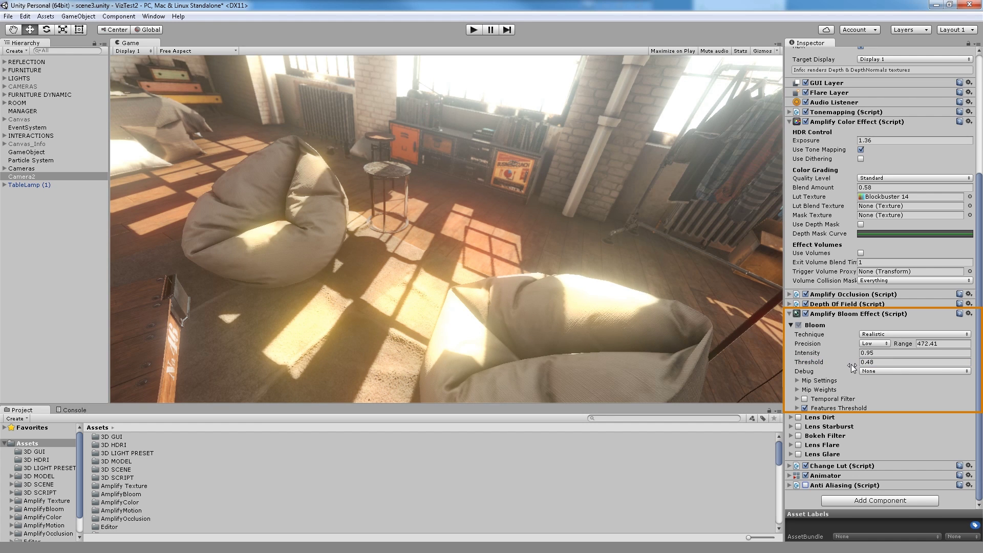
Step: Preview the Bloom and Main Threshold debug views, and return Debug to None
click(886, 370)
click(892, 390)
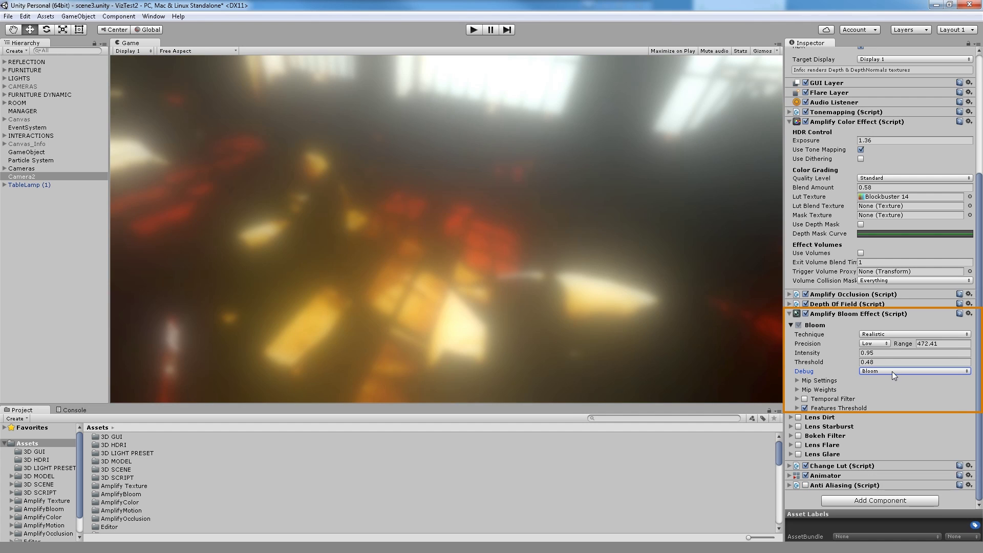
click(891, 371)
click(897, 404)
click(895, 372)
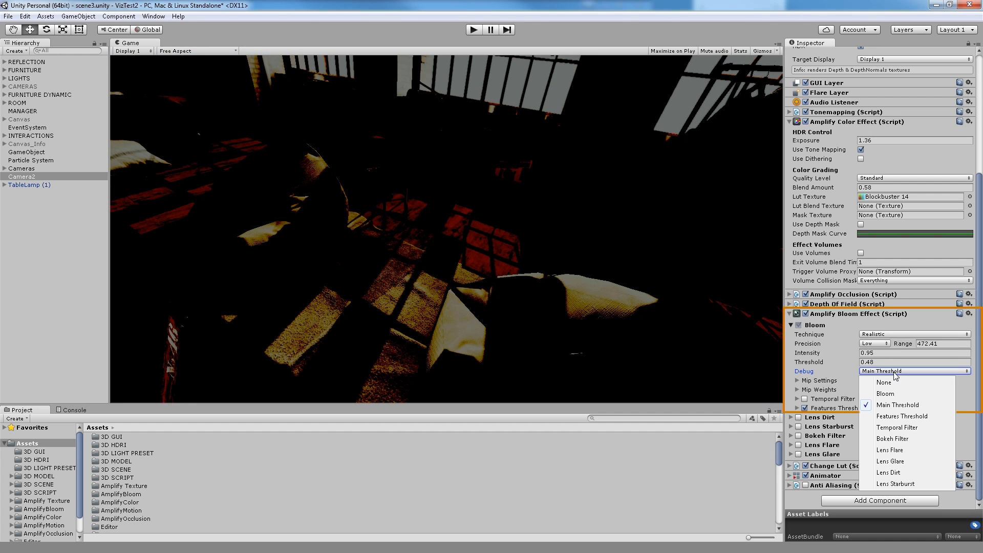
click(895, 381)
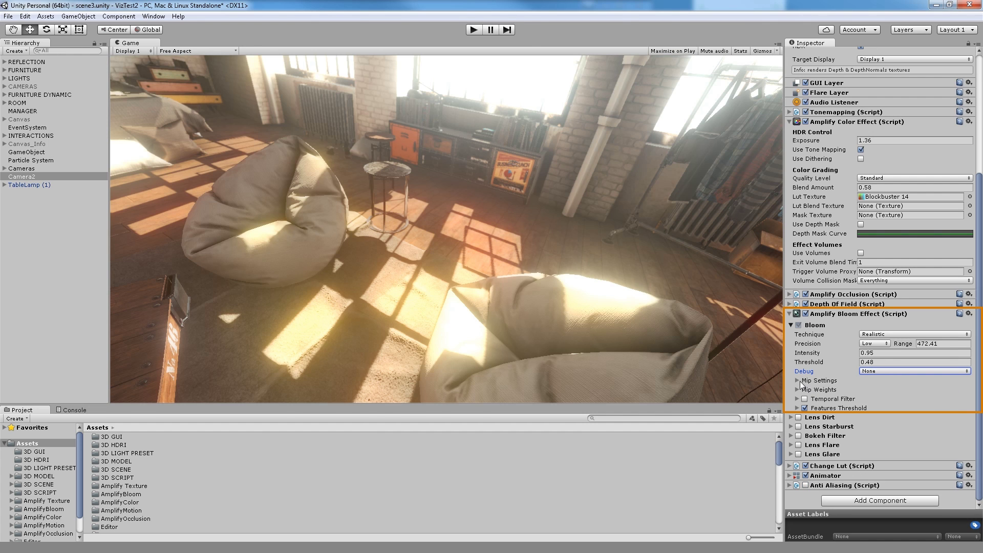
Step: Expand the Mip Settings and Mip Weights, trying out Mip Count, Upscale Blur Radius and Features Source
click(798, 380)
scroll(840, 382, down, 2)
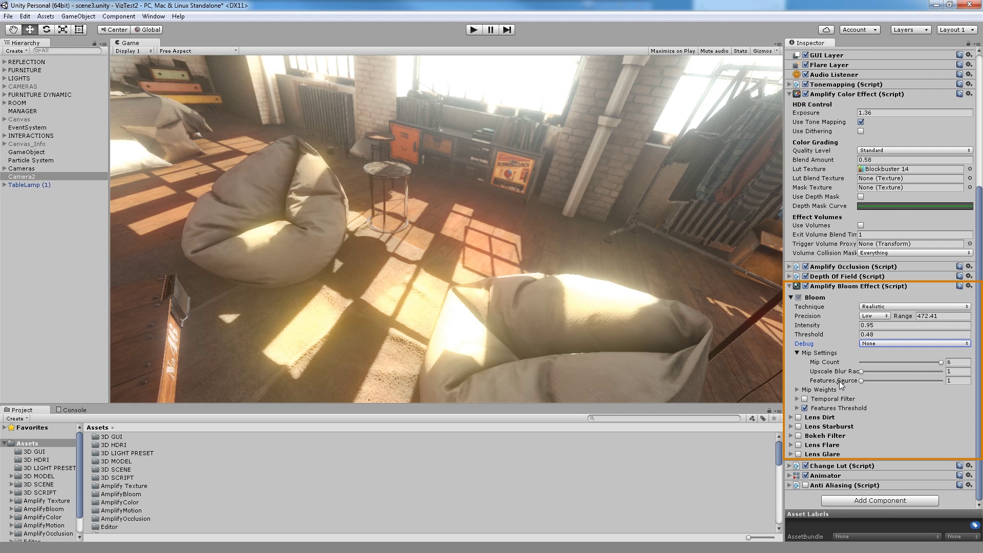
drag(905, 362, 936, 361)
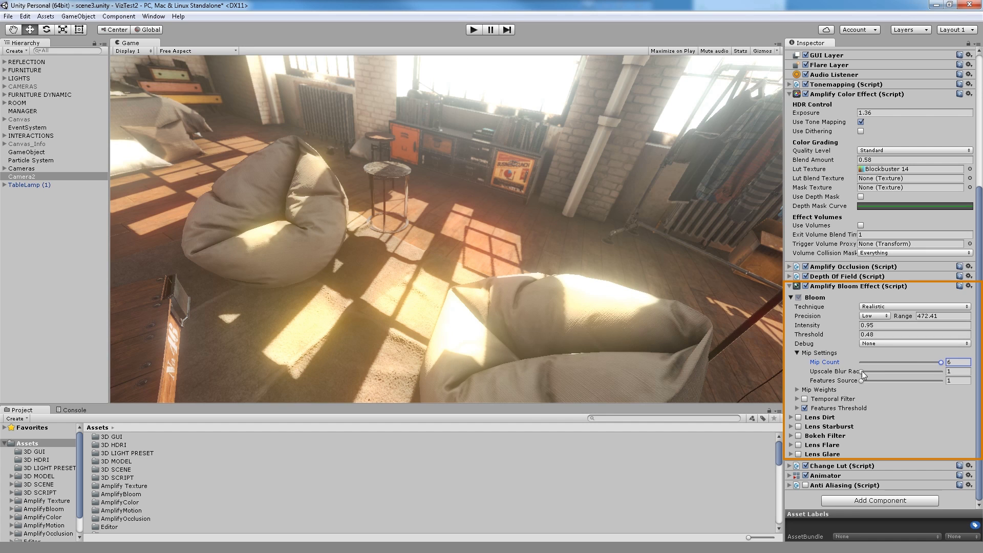
drag(861, 370, 797, 390)
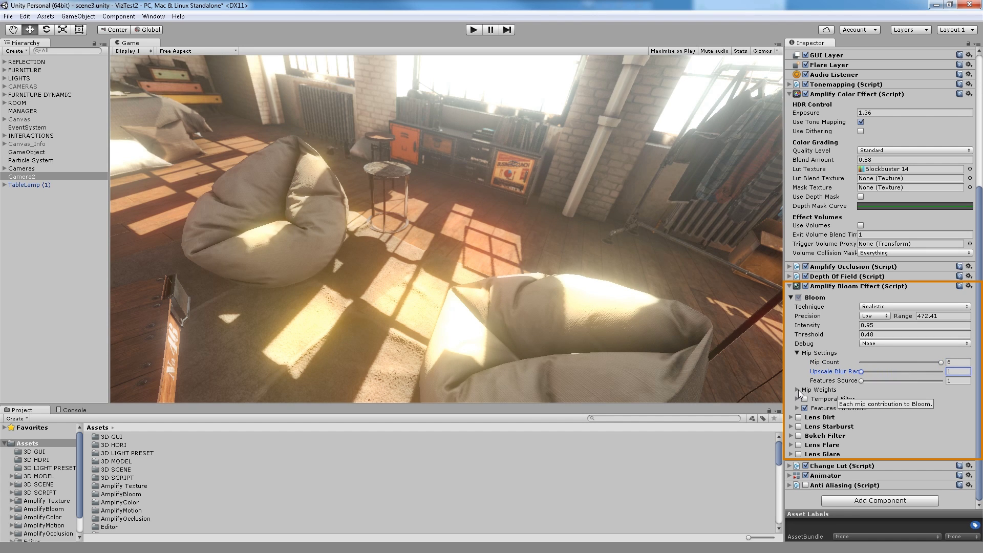
click(797, 390)
click(869, 380)
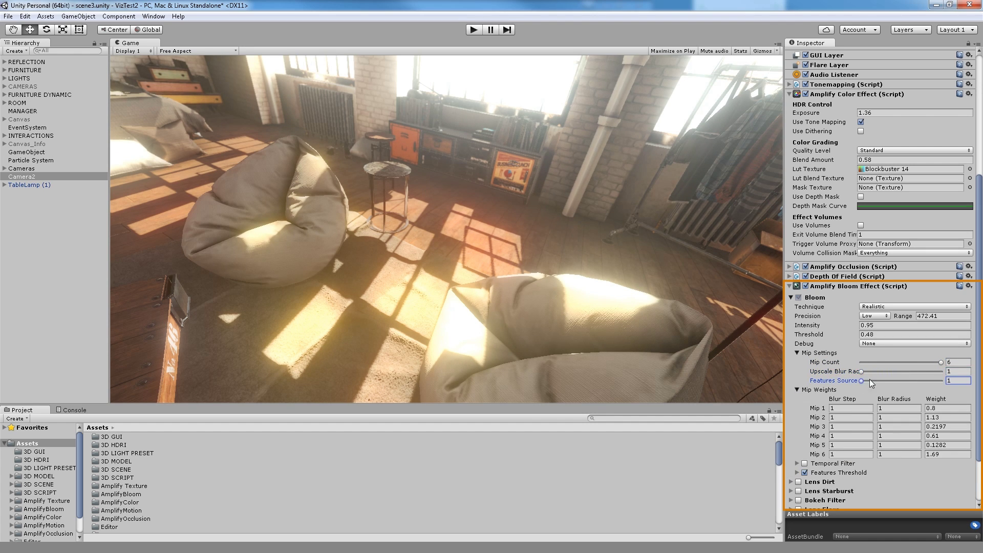
drag(905, 382, 834, 382)
Step: Set the Mip Count to 5 and the Upscale Blur Radius to 1.05, with Features Source at 1
drag(940, 361, 919, 362)
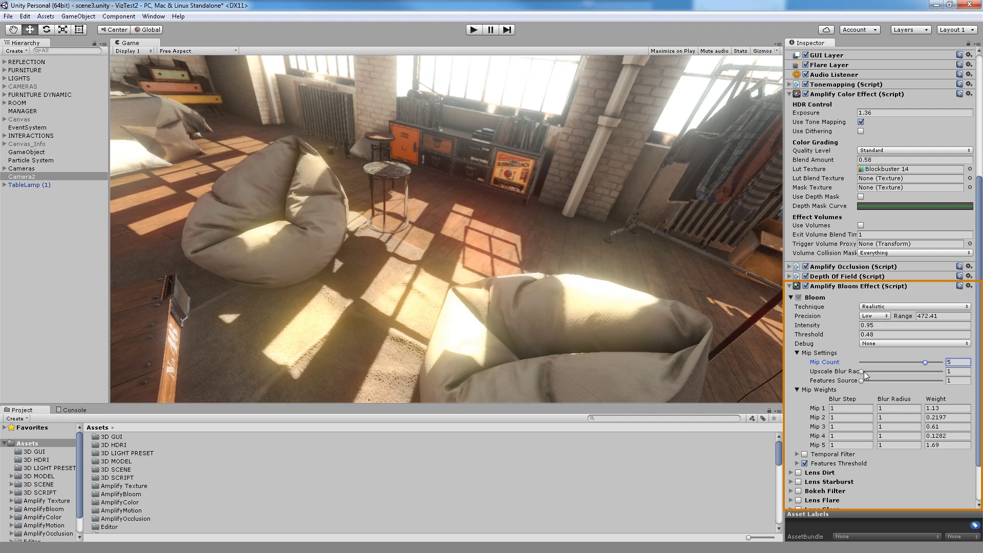
mouse_move(862, 371)
mouse_down()
mouse_move(881, 370)
mouse_move(864, 375)
mouse_up()
click(863, 380)
mouse_move(861, 381)
mouse_down()
mouse_move(924, 379)
mouse_move(858, 383)
mouse_up()
Step: Set the Blur Radius of Mip 1 to 1.38
click(841, 407)
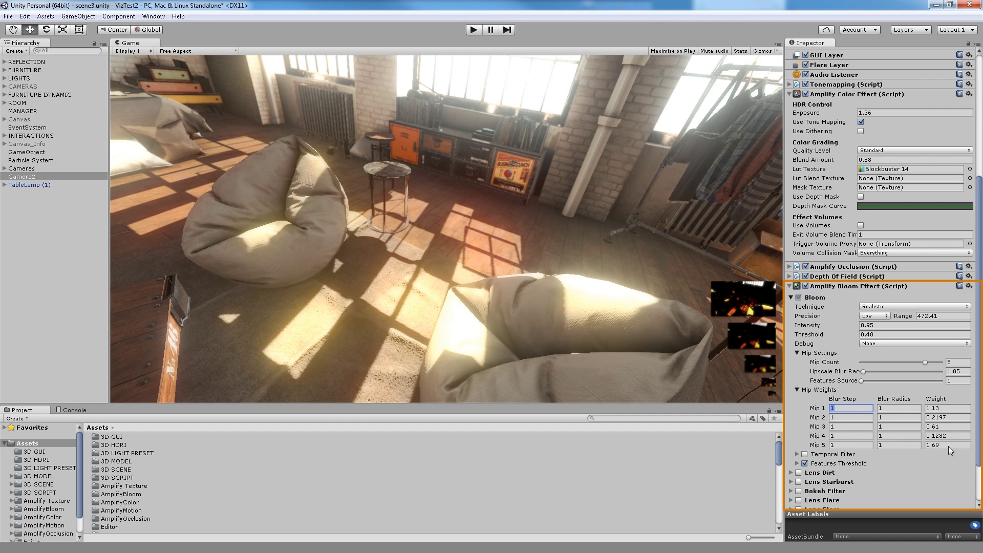
mouse_move(924, 361)
mouse_down()
mouse_move(914, 361)
mouse_move(924, 361)
mouse_up()
click(876, 408)
text(1.38)
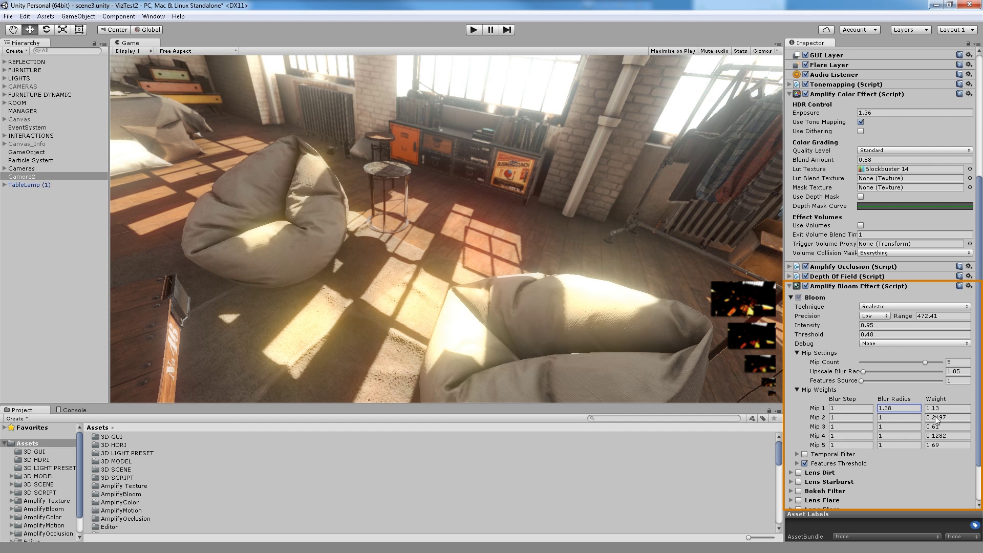
Step: Set the Weight of Mip 5 to 3.57
click(926, 444)
text(0.82)
key(BackSpace)
key(BackSpace)
key(BackSpace)
key(BackSpace)
text(2.31)
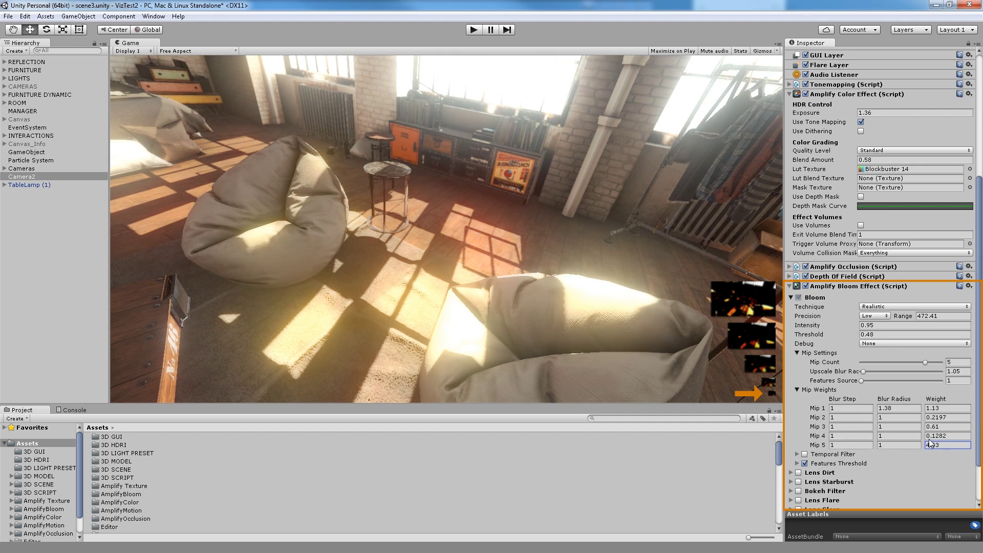
key(BackSpace)
key(BackSpace)
key(BackSpace)
key(BackSpace)
text(3.57)
Step: Set the Mip 5 Blur Radius to 0.04, and give Mip 1 a Weight of 2.75 and Blur Radius of 0.19
drag(875, 444, 836, 446)
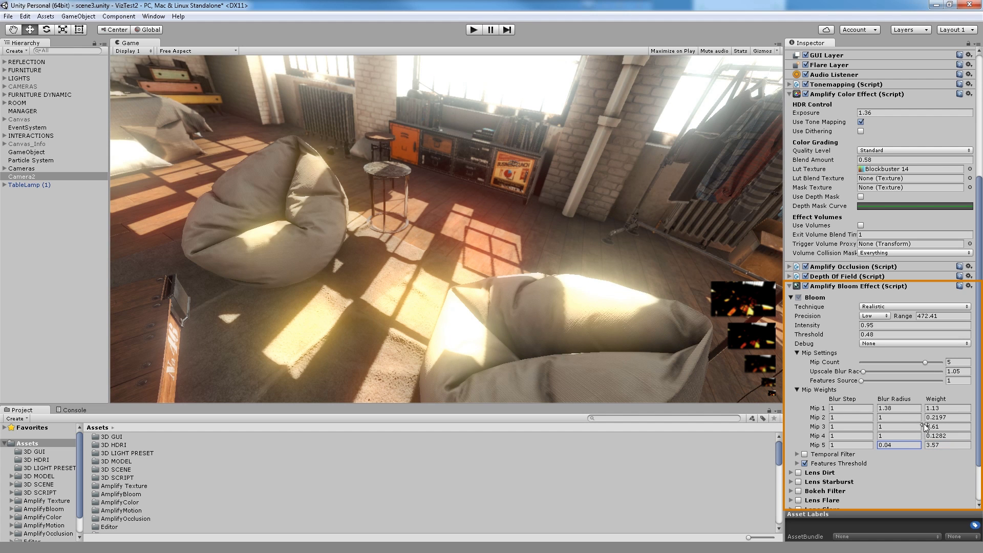
drag(923, 414, 855, 410)
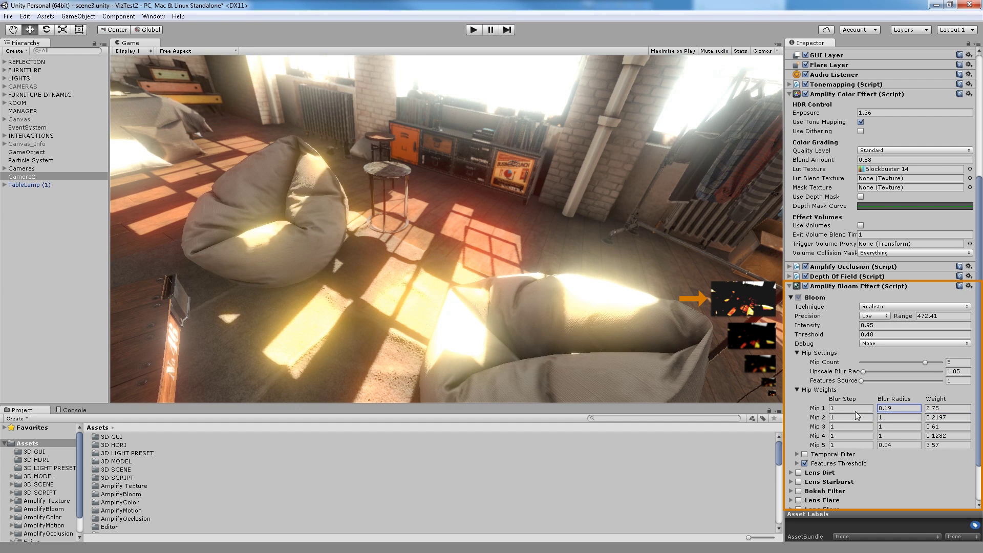
drag(921, 445, 851, 440)
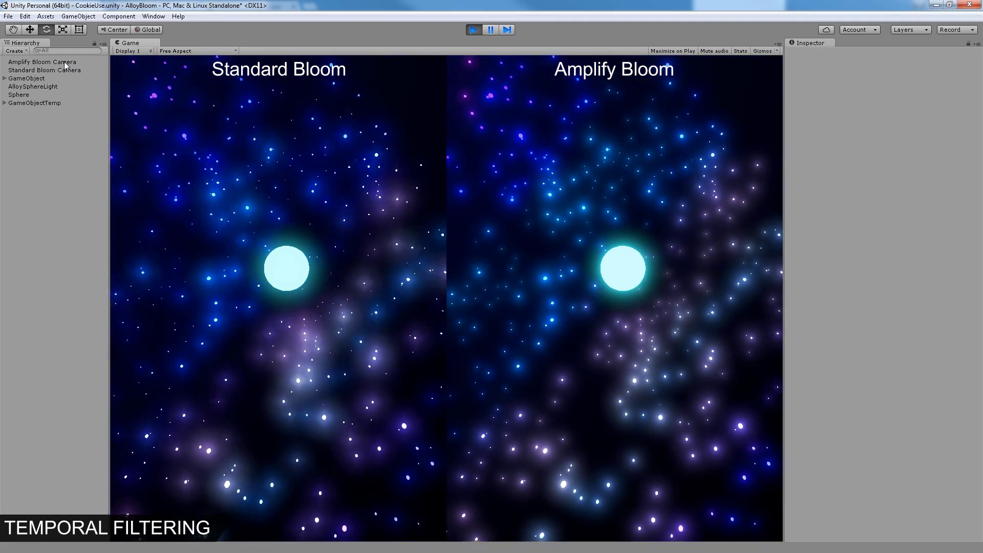
Step: Enable the Temporal Filter on the Amplify Bloom Camera's bloom effect and expand its settings
click(64, 61)
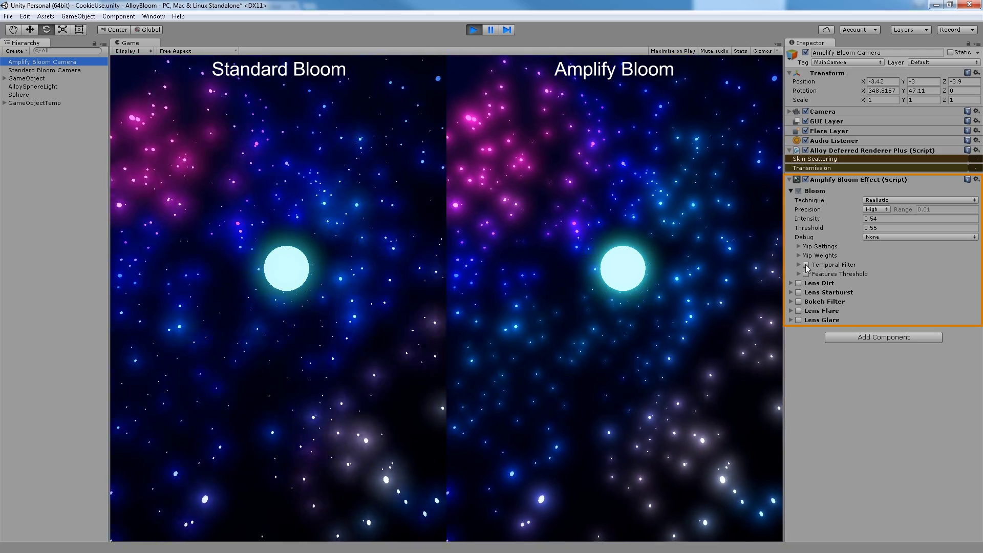
click(806, 265)
click(799, 265)
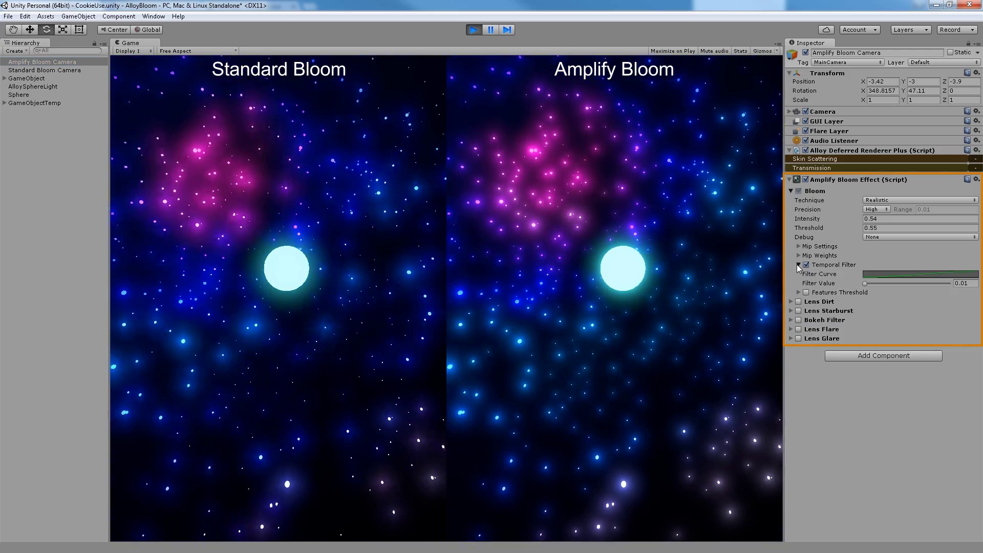
Step: Inspect the Temporal Filter's curve, close it, and raise the Filter Value to about two thirds of its range
click(914, 276)
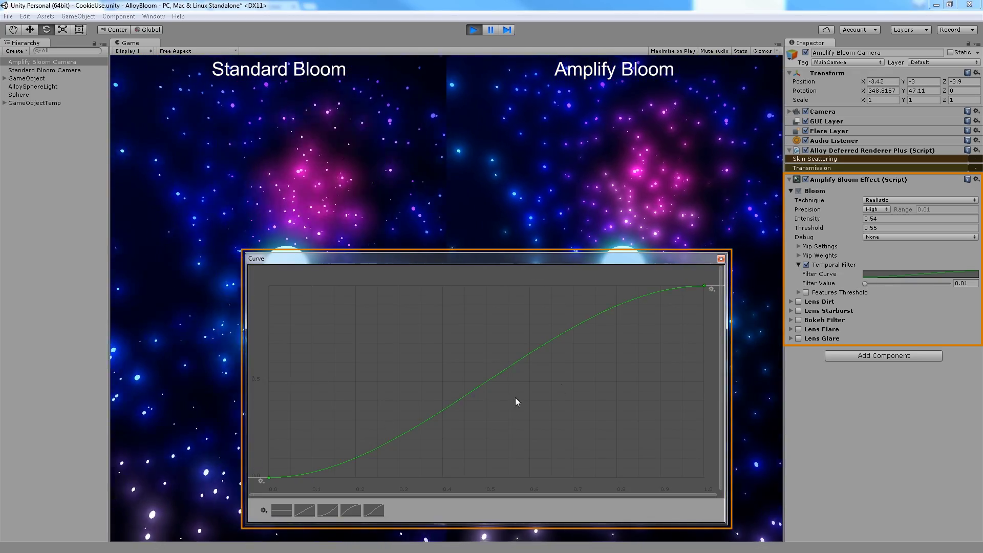
click(721, 259)
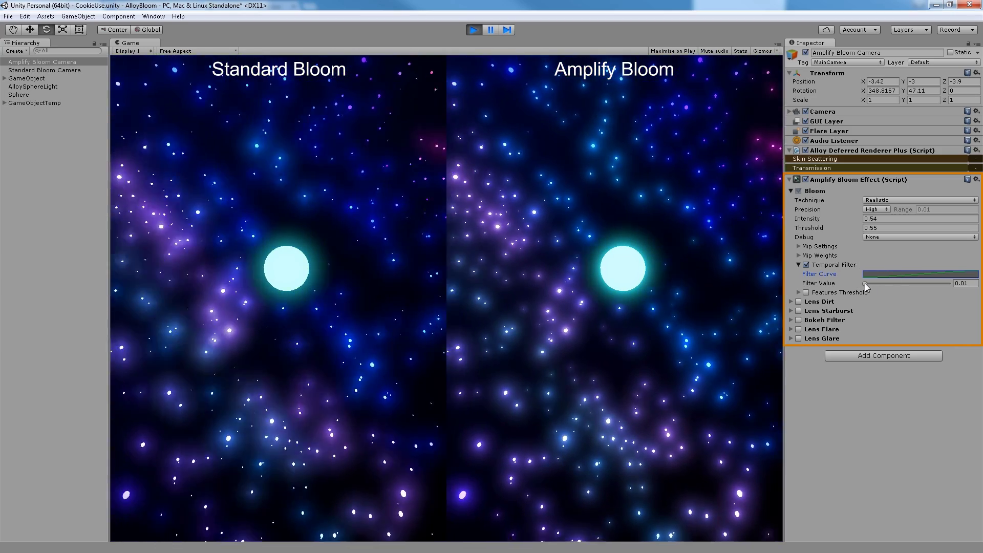
drag(864, 283, 923, 283)
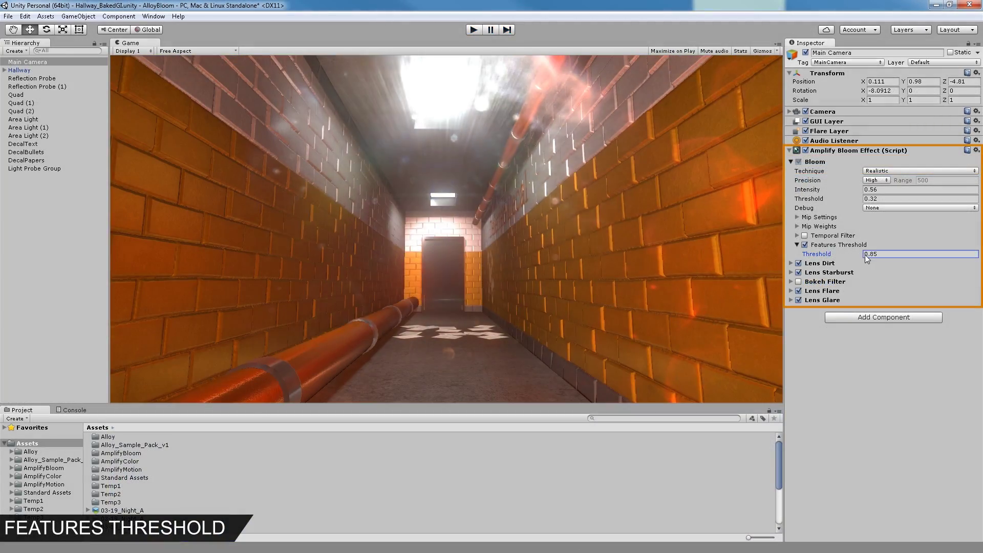
Step: Raise the Features Threshold value to 1.37 and switch the Features Threshold off
drag(867, 257, 871, 256)
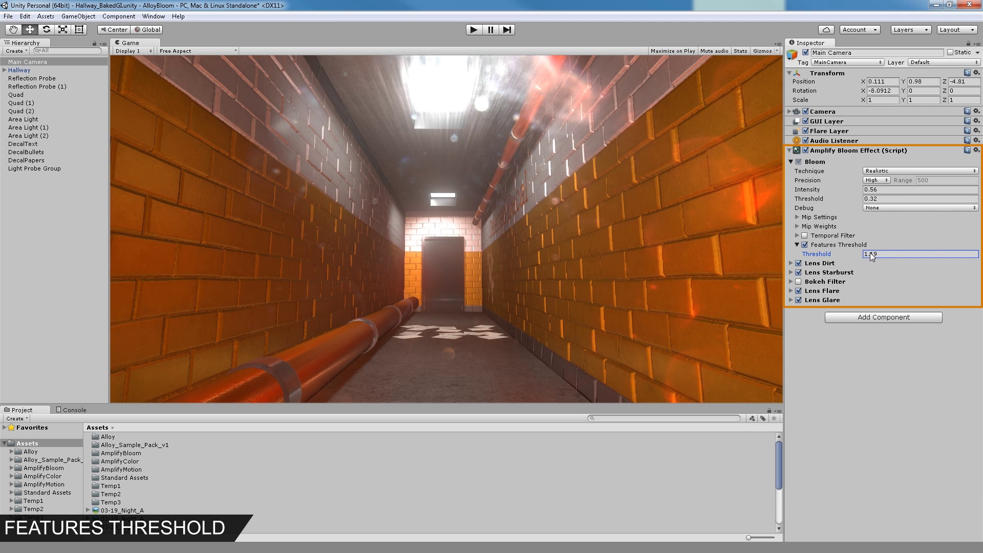
click(804, 244)
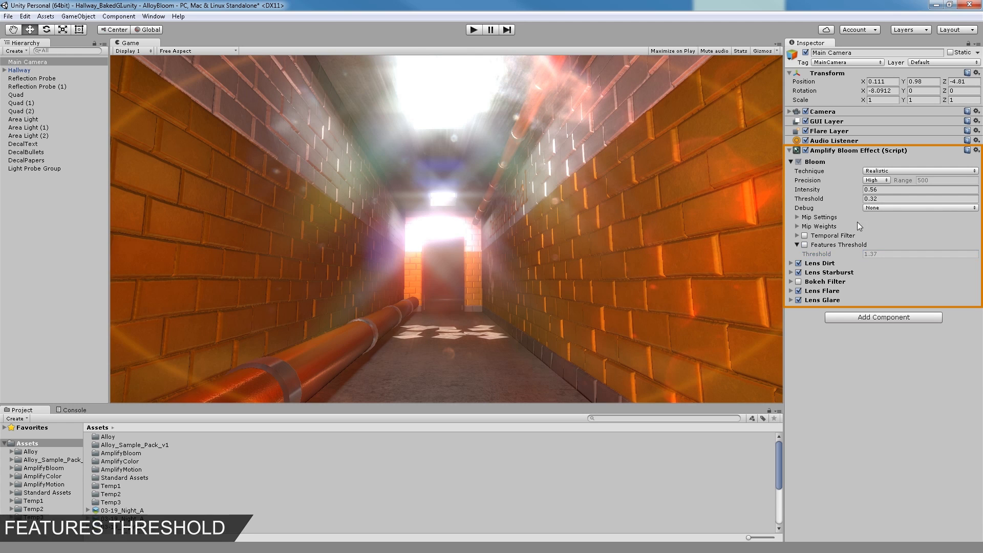
Step: Compare the Main Threshold and Features Threshold debug views of the hallway scene
click(884, 208)
click(900, 241)
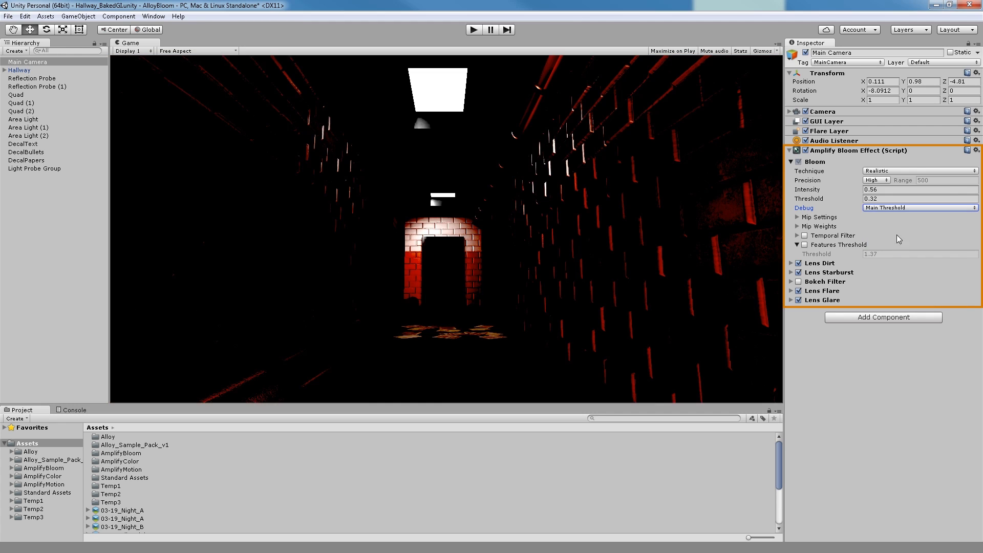
click(893, 209)
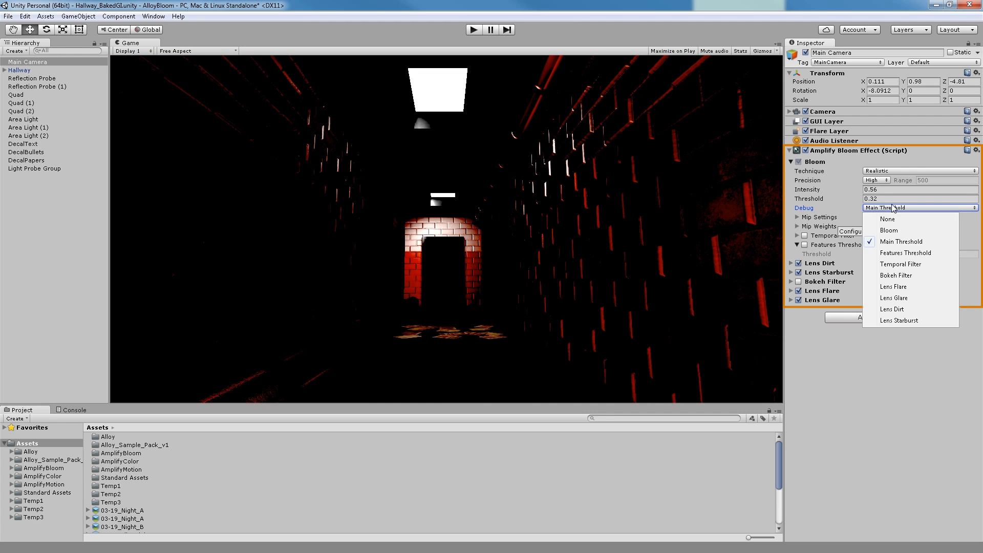
click(902, 252)
Step: Switch the Features Threshold back on, lower its threshold value and check the Features Threshold debug view of the hallway
click(804, 244)
drag(847, 254, 824, 250)
click(894, 208)
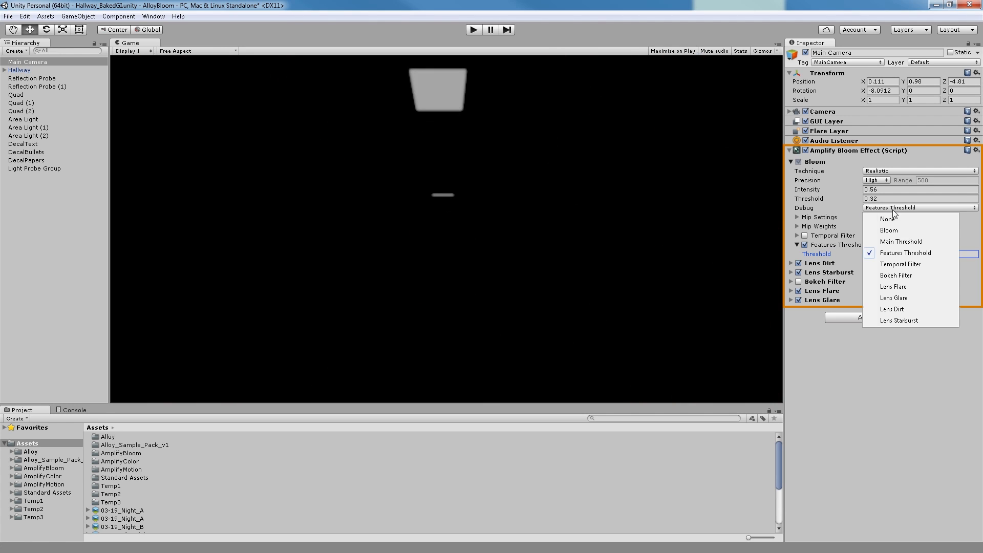
click(892, 178)
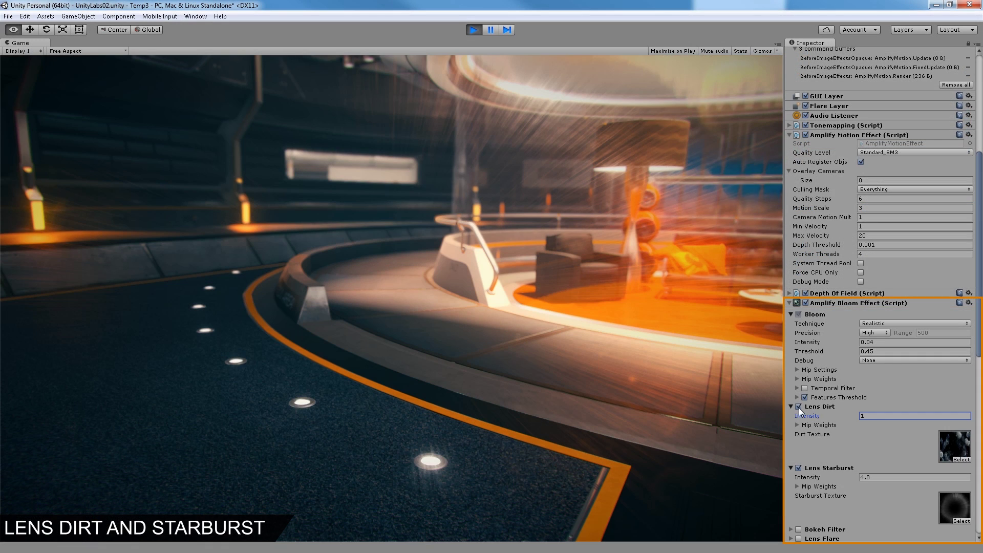
Step: Set the Lens Dirt intensity to 3.66 and the Lens Starburst intensity to 4.07
drag(844, 415, 896, 415)
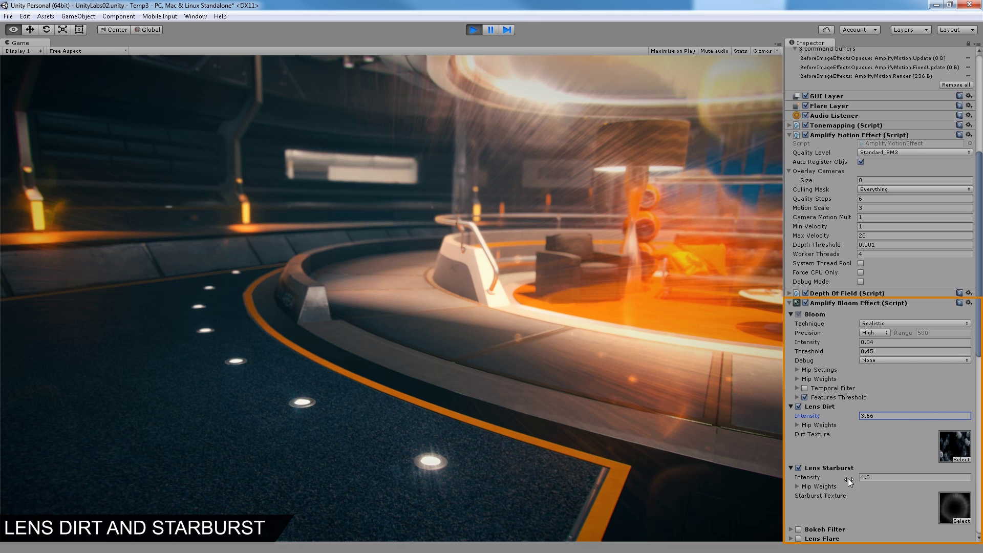
mouse_move(848, 479)
mouse_down()
mouse_move(914, 481)
mouse_move(844, 481)
mouse_up()
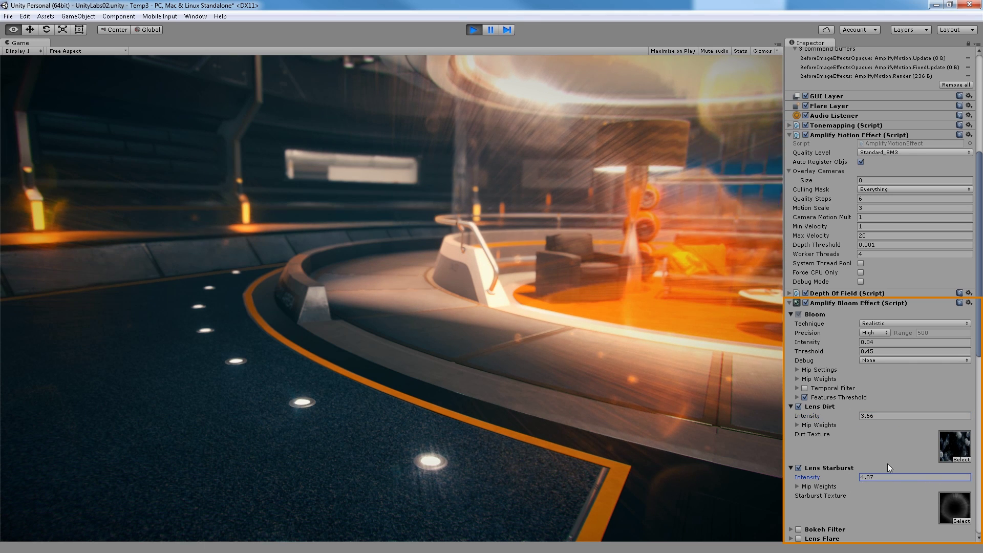
Step: Choose DirtHighContrast as the Lens Dirt texture and set the Lens Dirt intensity to 3.15
click(961, 459)
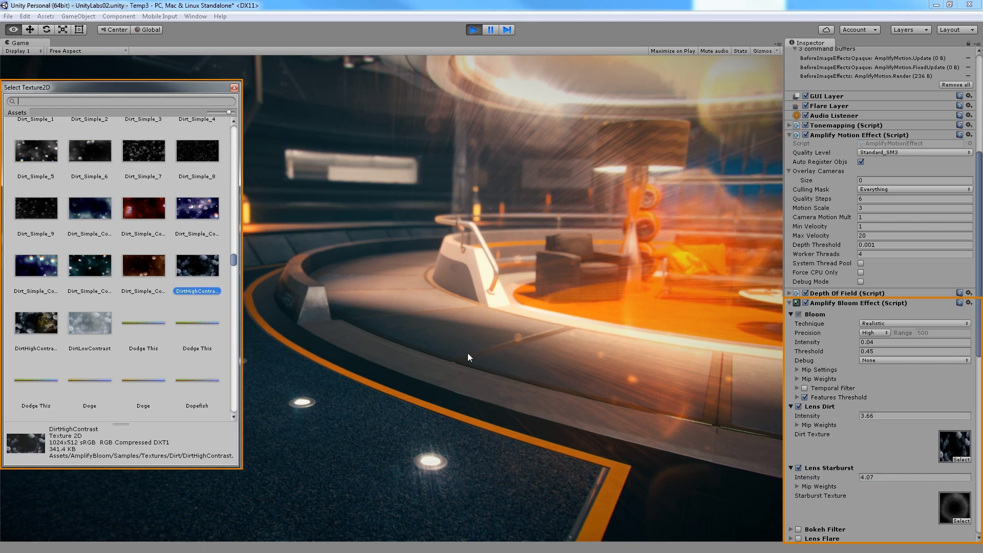
double_click(201, 275)
drag(857, 416, 849, 417)
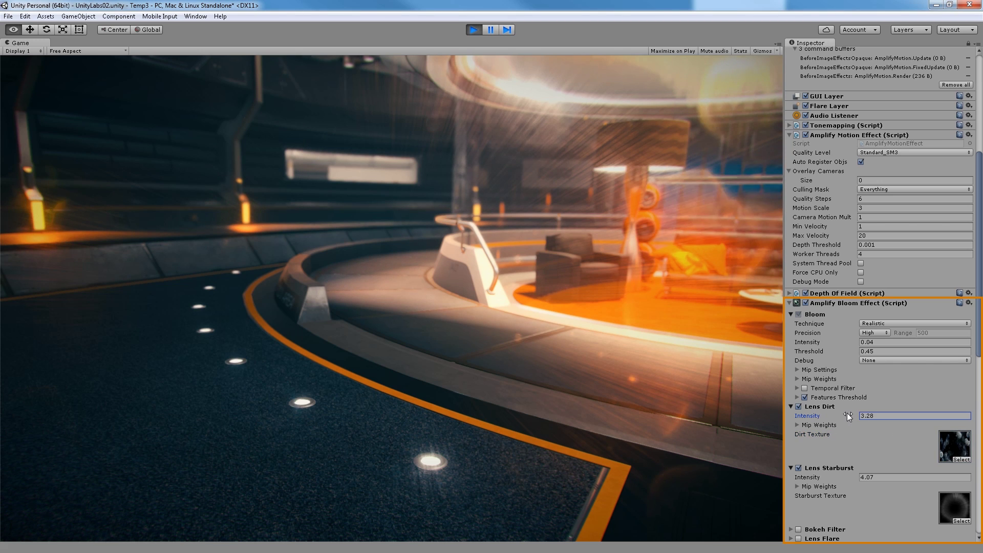
Step: Expand the Lens Dirt mip weights and set Mip 1 to 2.36, Mip 2 to 0 and Mip 6 to 16.4
click(797, 425)
scroll(825, 429, down, 2)
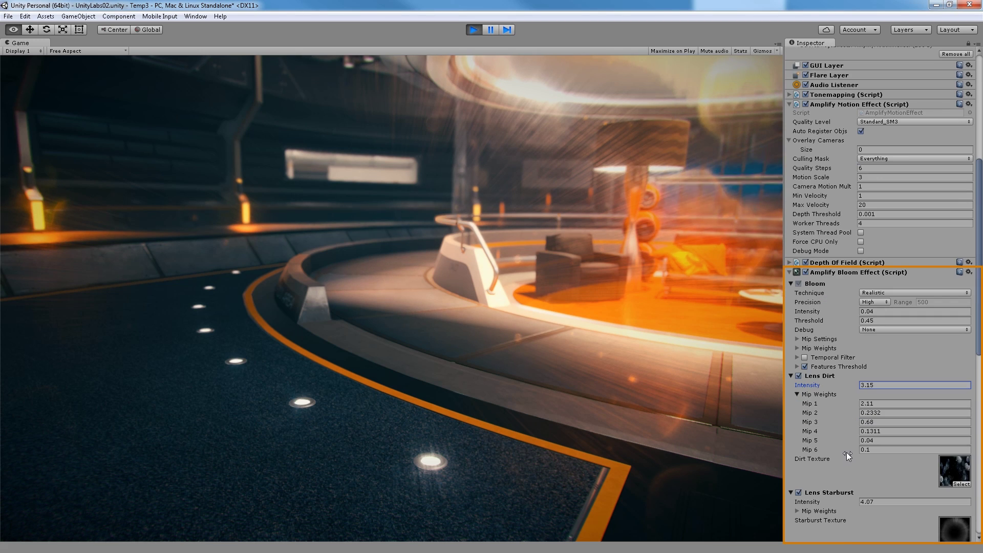
click(865, 451)
mouse_move(864, 450)
mouse_down()
mouse_move(950, 454)
mouse_move(871, 451)
mouse_move(880, 450)
mouse_up()
text(16.4)
drag(854, 404, 829, 413)
scroll(829, 446, down, 3)
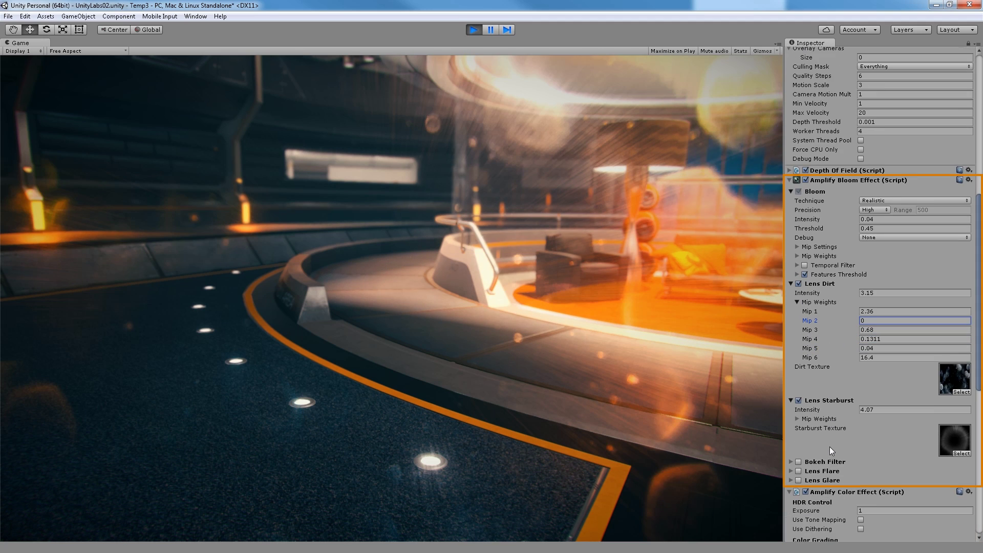
Step: Enable the Bokeh Filter, Lens Flare and Lens Glare in the lounge scene and lower the Lens Dirt intensity
click(798, 462)
click(798, 471)
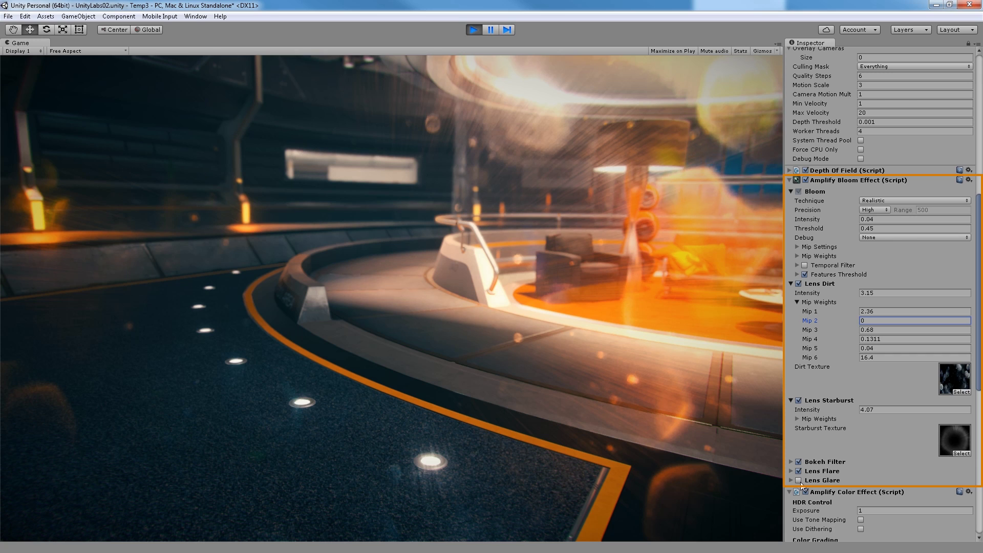
click(798, 480)
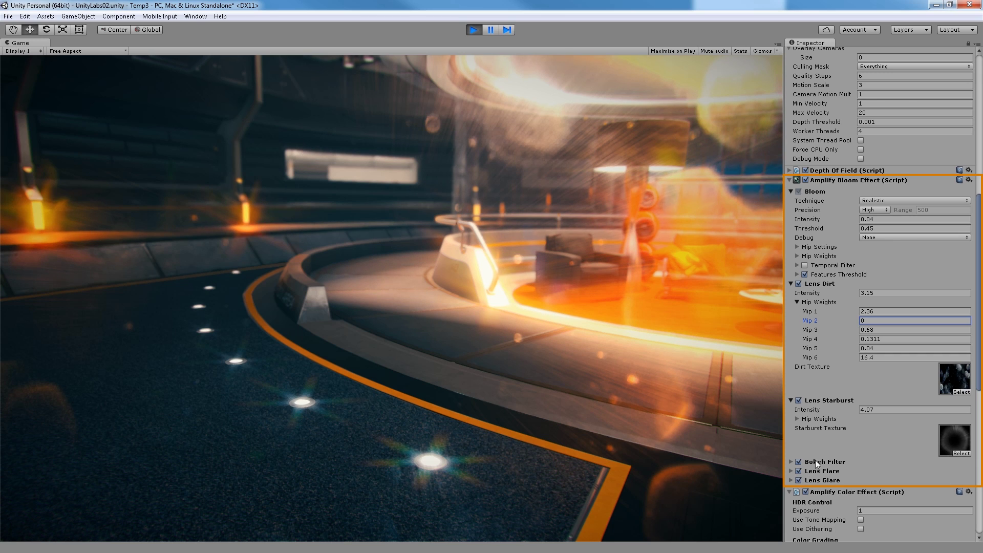
mouse_move(849, 291)
mouse_down()
mouse_move(791, 293)
mouse_move(831, 289)
mouse_up()
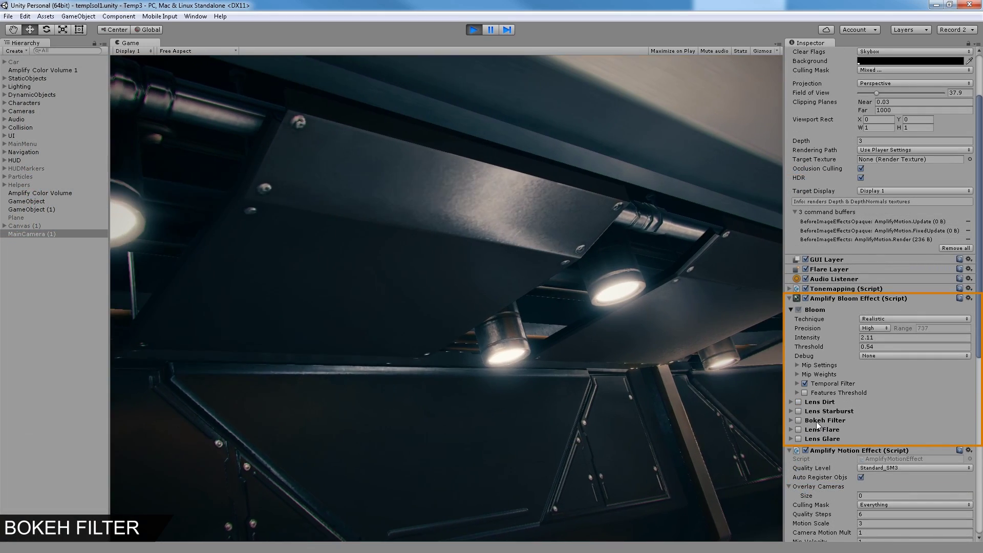
Step: Enable the Bokeh Filter, Lens Flare and Lens Glare for the ceiling lights scene and expand the Bokeh Filter settings
click(799, 420)
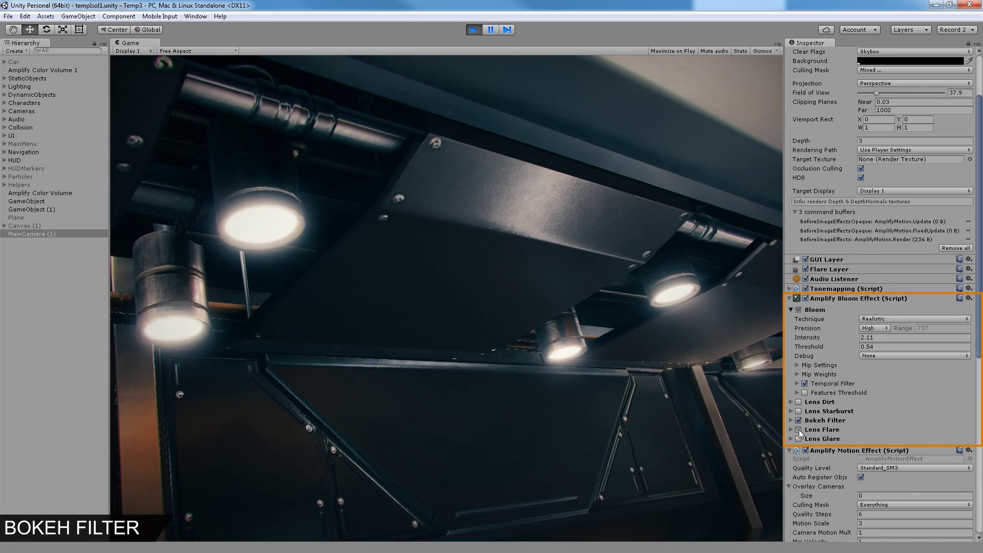
click(799, 430)
click(799, 439)
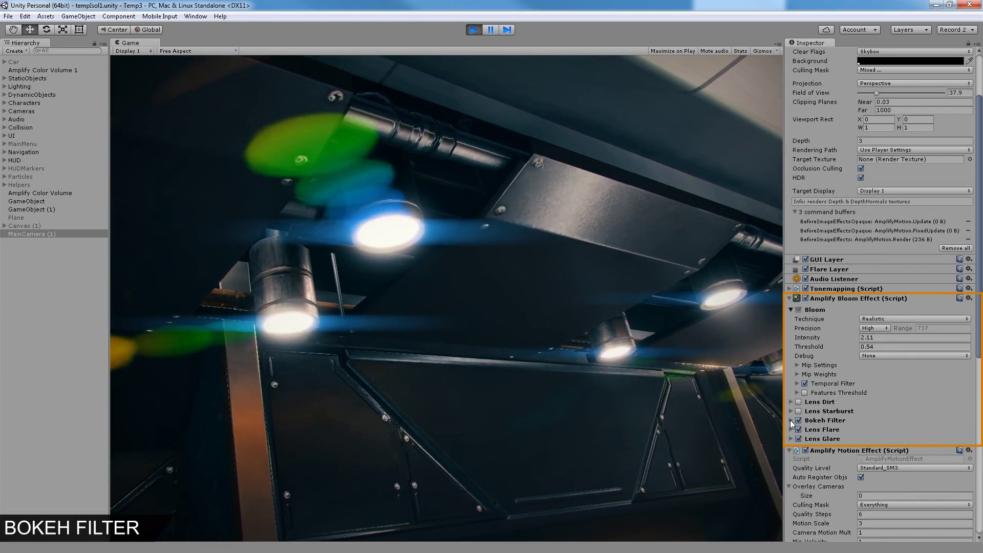
click(791, 420)
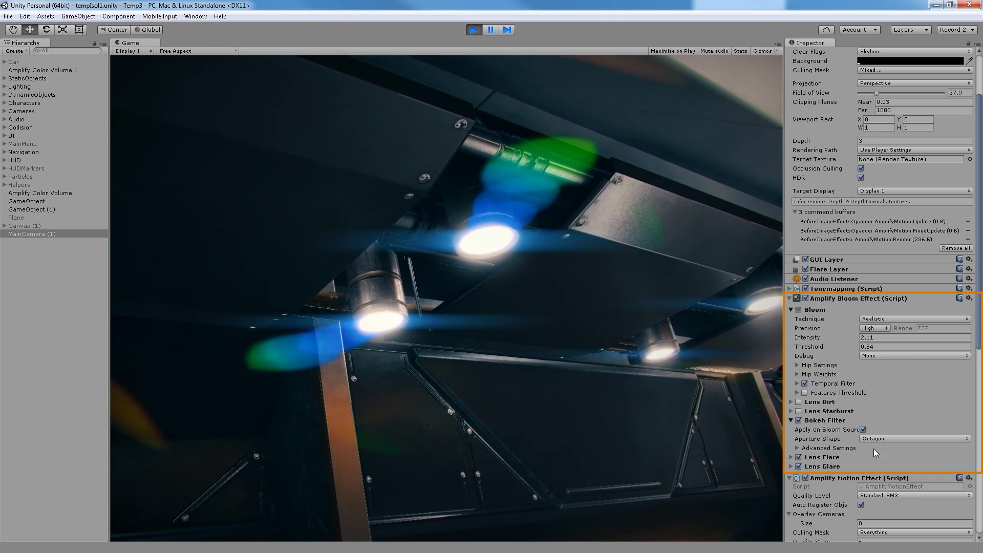
Step: Try the Square aperture shape for the Bokeh Filter and return it to Octagon
click(941, 438)
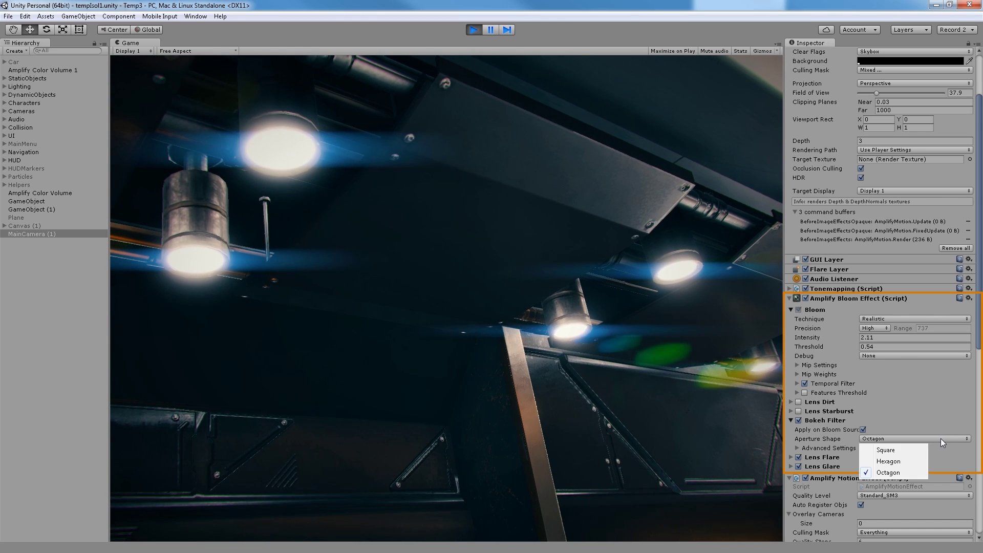
click(923, 448)
click(923, 439)
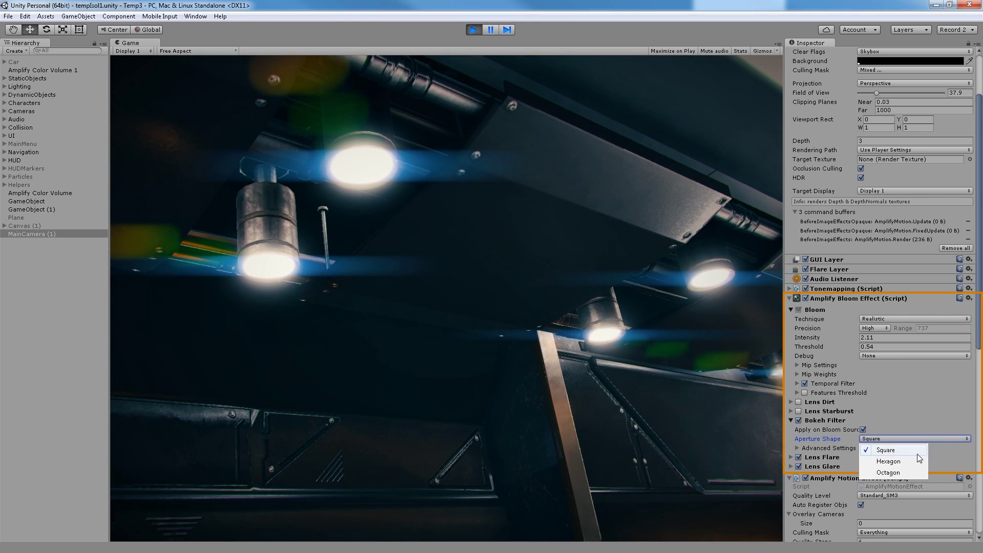
click(913, 471)
Step: Expand the Bokeh Filter's advanced settings, set the Focal Length to 0.0382 and fine-tune the Focal Distance
click(796, 448)
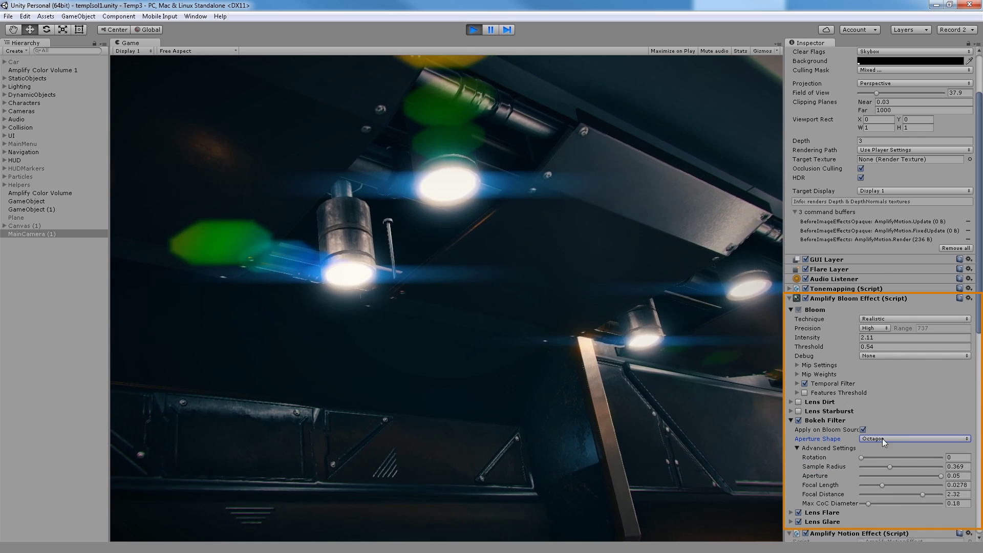
scroll(883, 438, down, 2)
drag(888, 457, 915, 463)
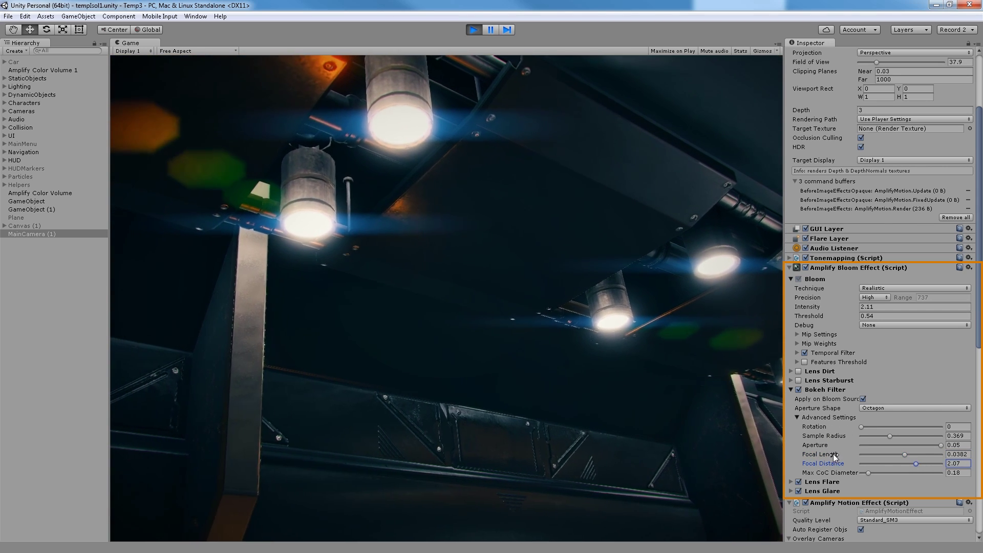
drag(915, 464, 921, 464)
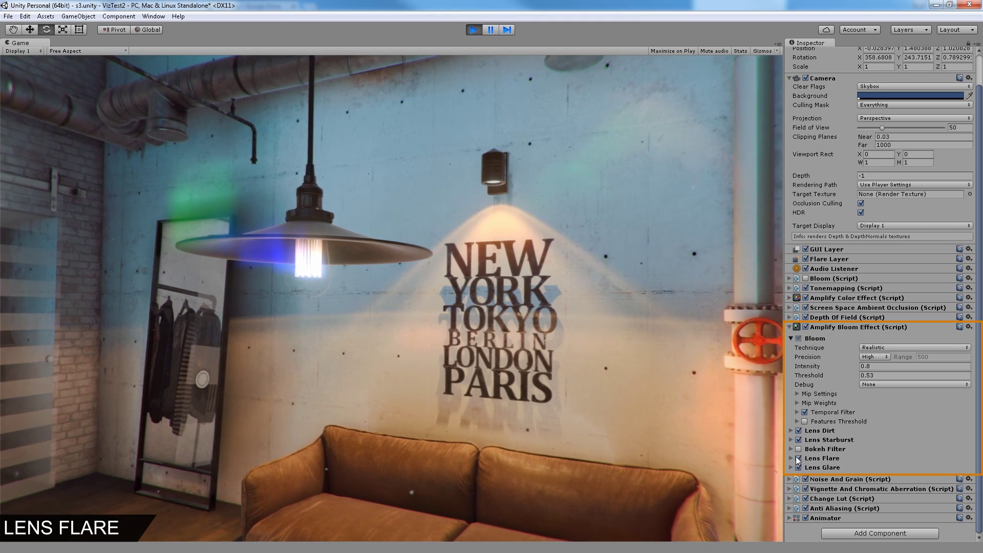
Step: Expand the Lens Flare settings in the living room scene, including Ghosts and their advanced settings
click(791, 458)
scroll(801, 469, down, 3)
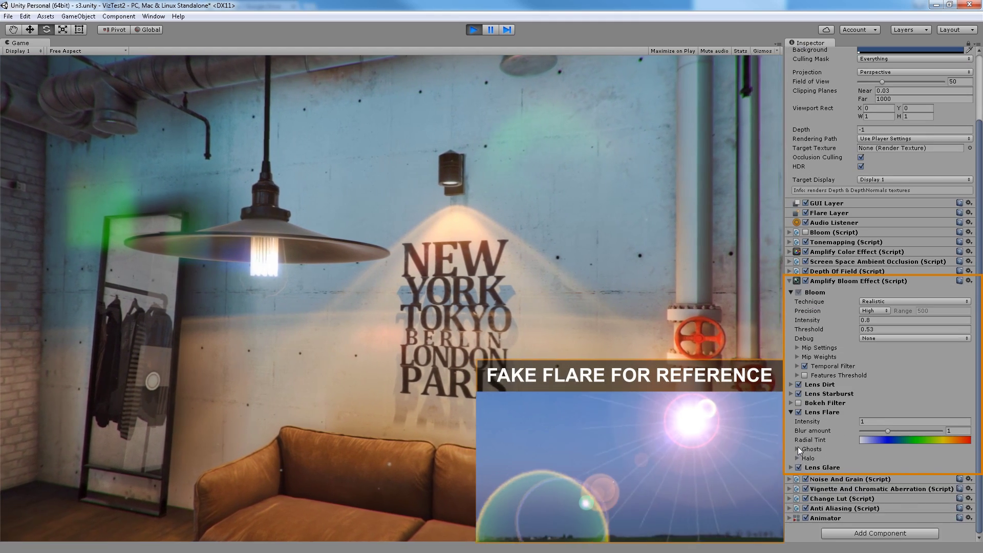
click(799, 434)
click(797, 464)
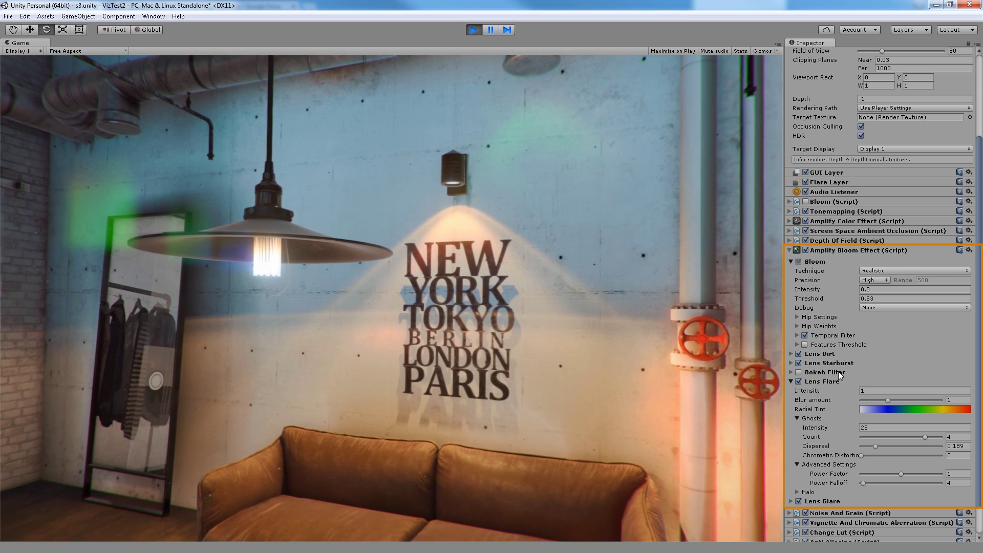
Step: Check the Lens Flare debug view, return Debug to None and raise the Lens Flare intensity to 2.6
click(879, 307)
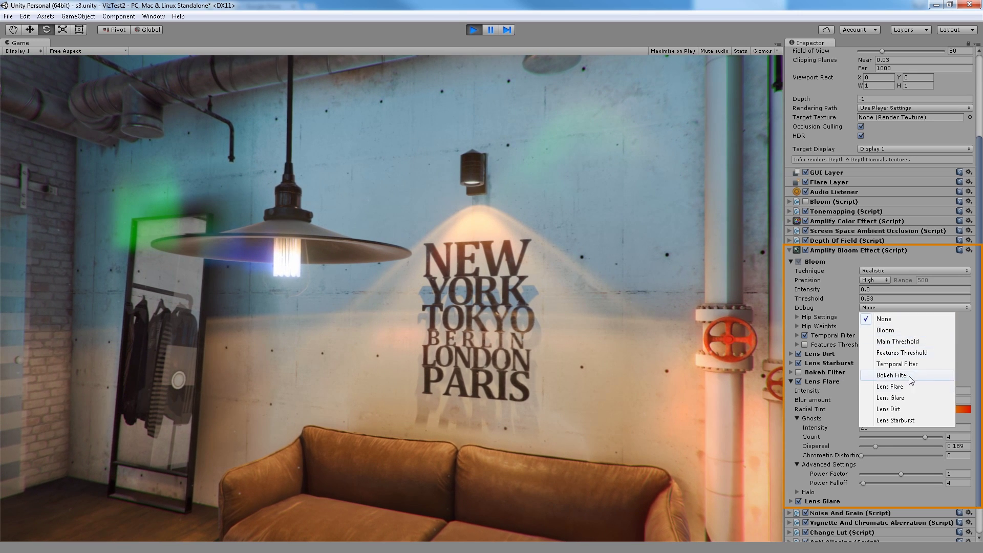
click(901, 387)
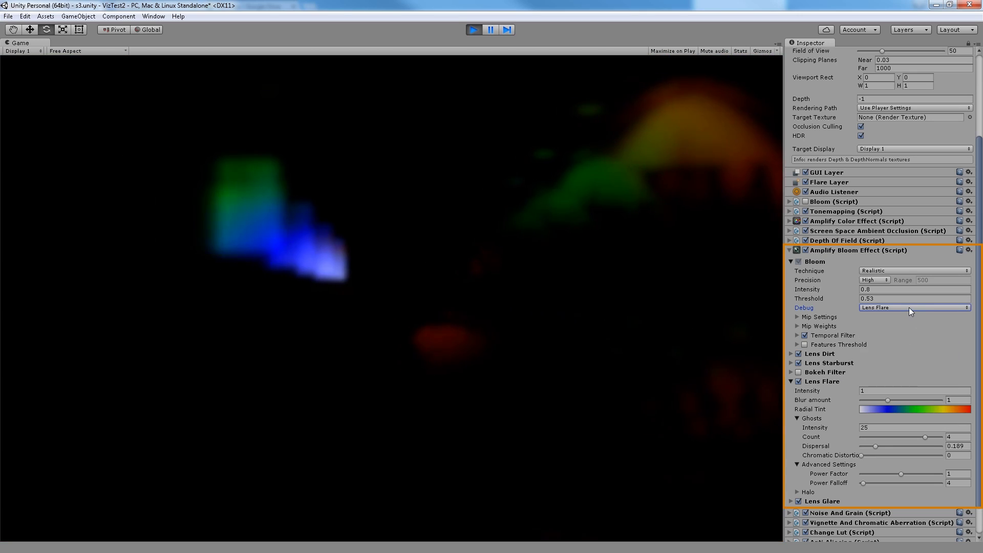
click(908, 307)
click(901, 319)
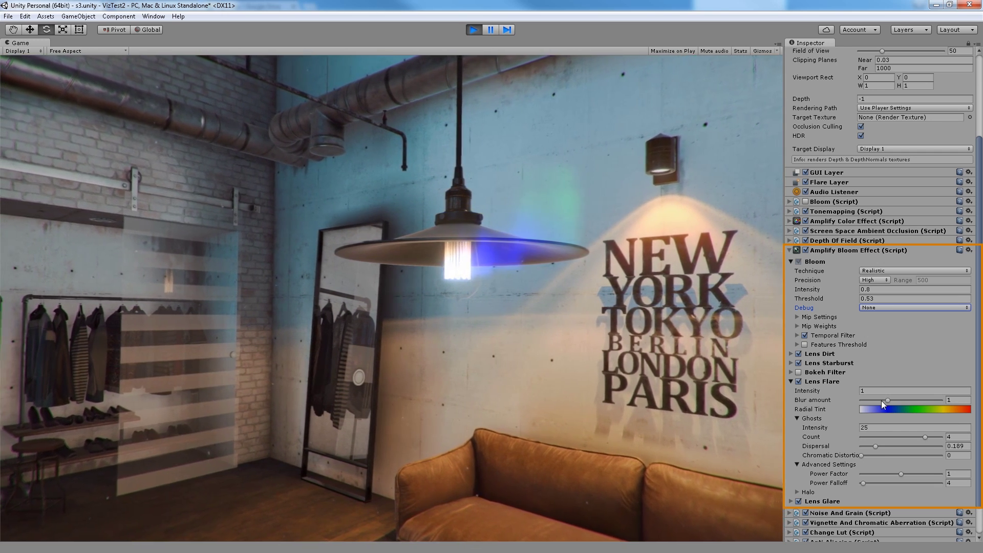
drag(845, 390, 888, 401)
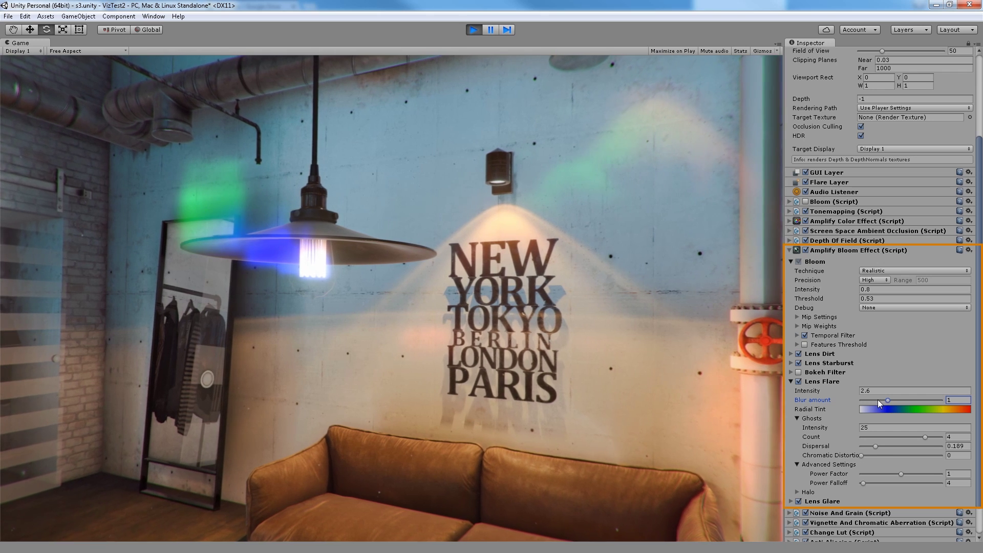
Step: Try the black-and-white and solid blue gradient presets for the Lens Flare's Radial Tint and return to the multicolour preset
click(883, 410)
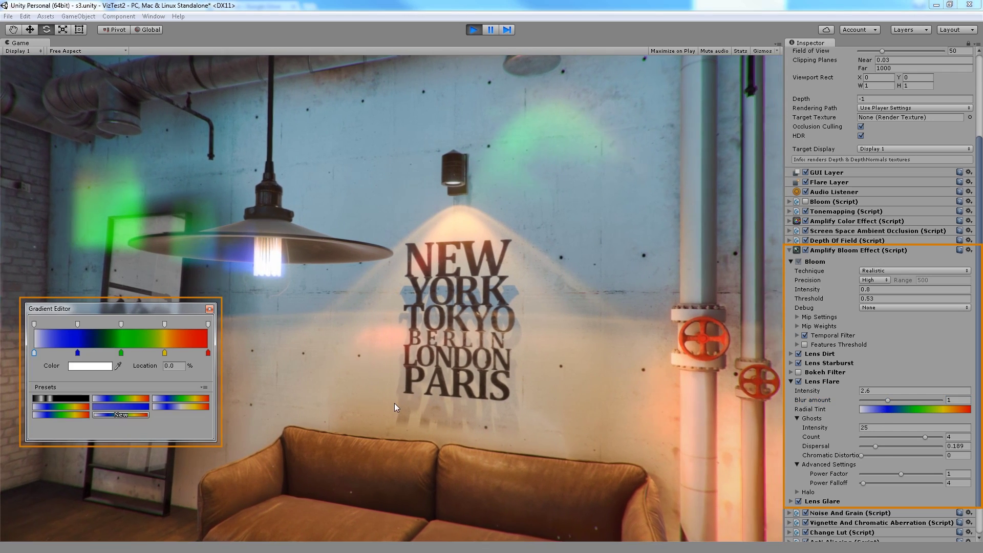
click(57, 399)
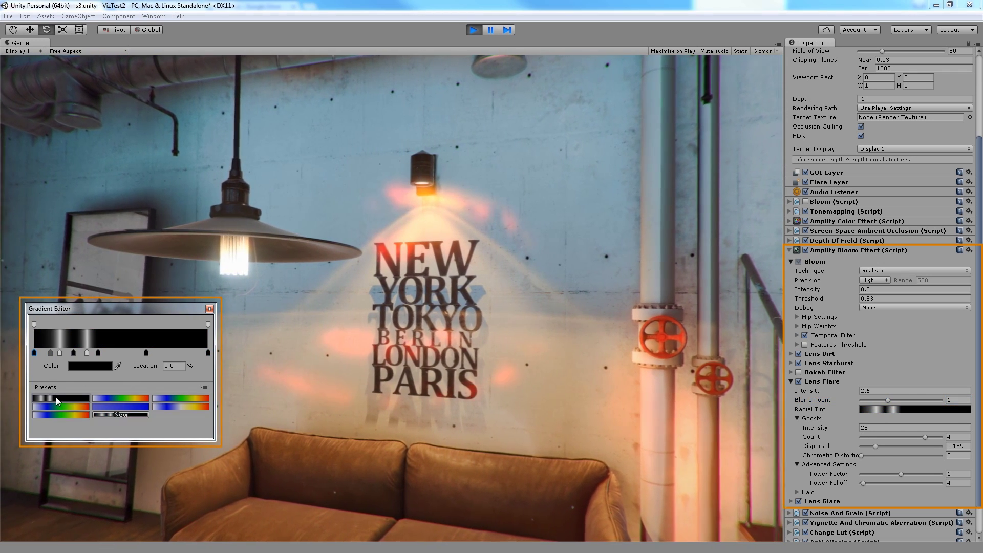
click(96, 407)
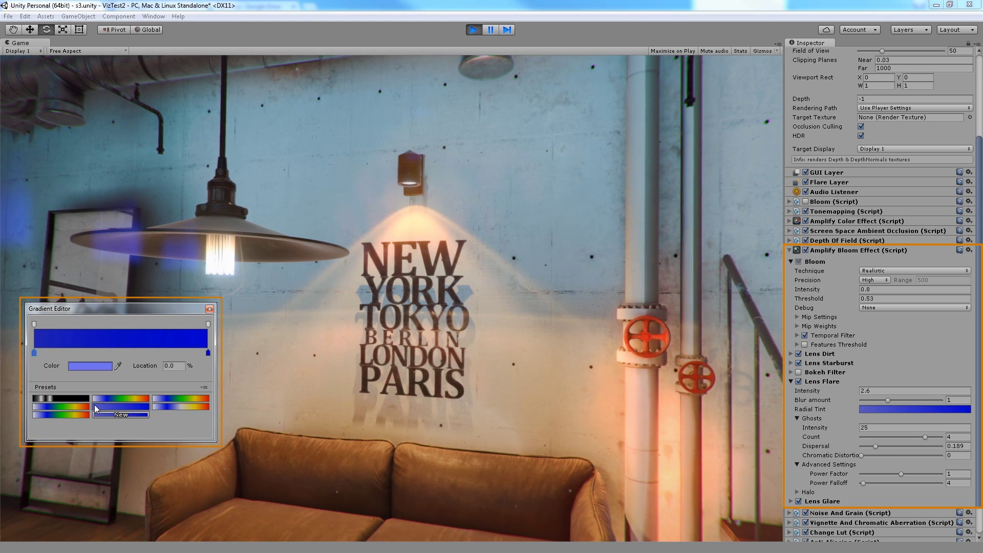
click(82, 407)
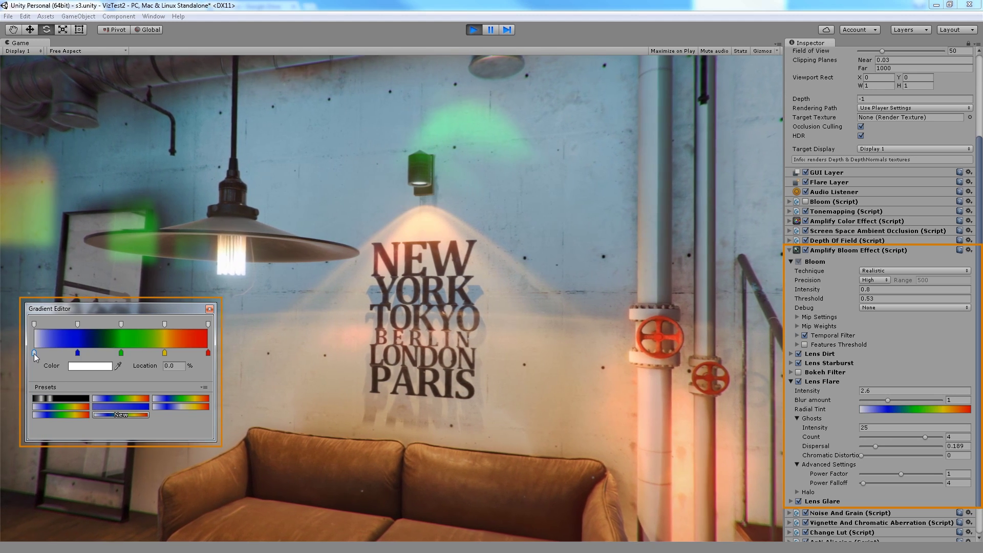
Step: Try red F30000 on the Radial Tint gradient's first colour key, restore the white-to-red rainbow preset and close the Gradient Editor
click(90, 366)
click(887, 155)
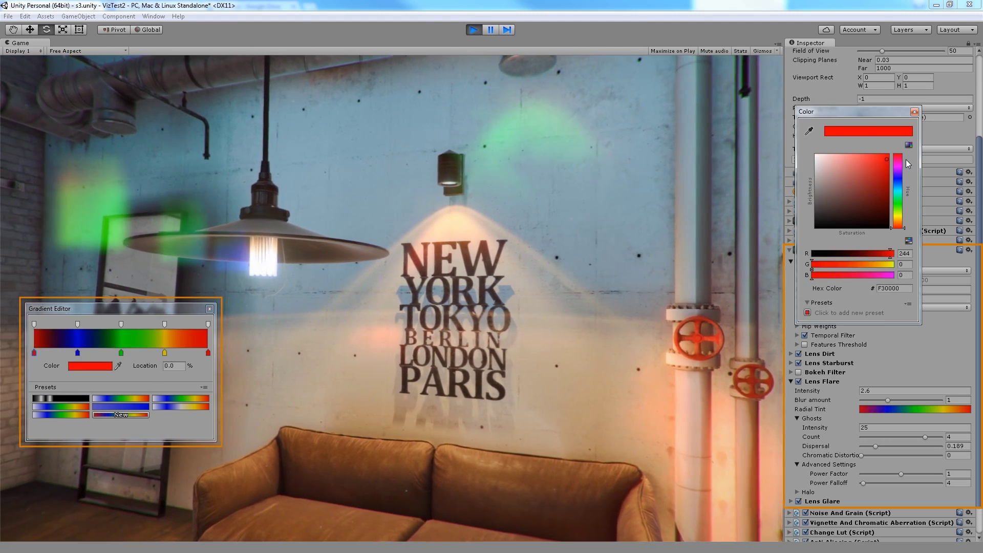
click(915, 112)
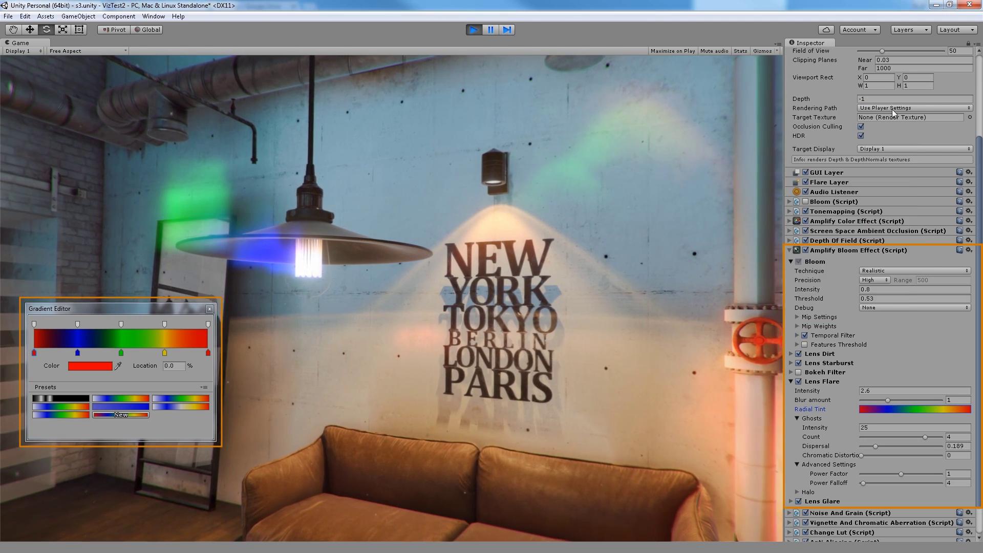
click(125, 400)
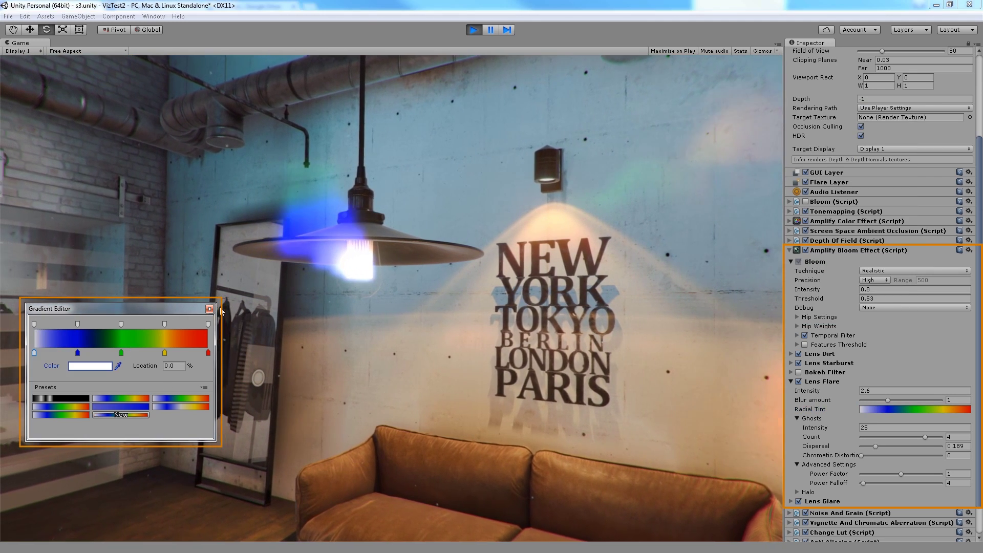
click(537, 412)
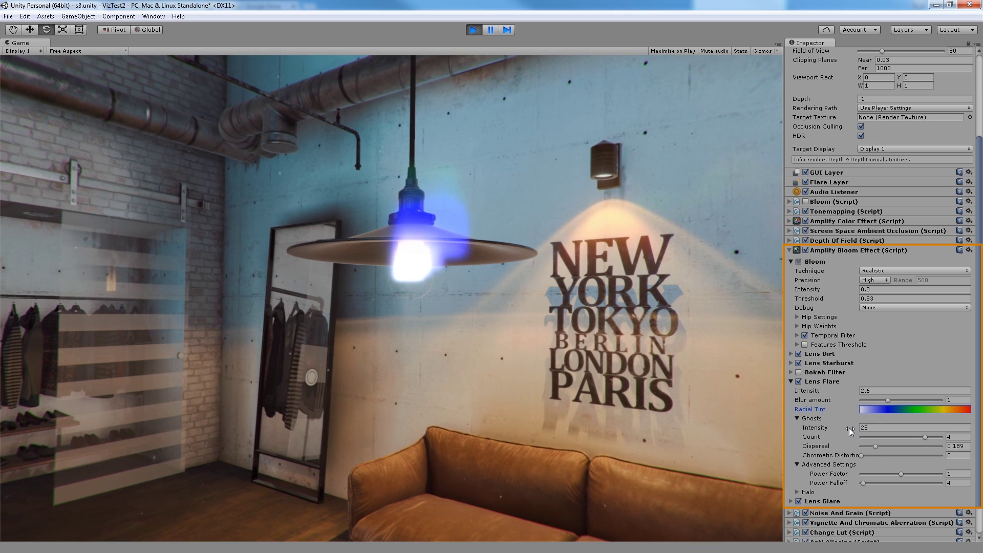
Step: Set the Lens Flare ghosts' Intensity to 25.8, Count to 4 and Dispersal to 0.145
drag(849, 428, 819, 428)
mouse_move(924, 436)
mouse_down()
mouse_move(869, 437)
mouse_move(941, 438)
mouse_up()
mouse_move(877, 446)
mouse_down()
mouse_move(955, 446)
mouse_move(862, 444)
mouse_move(872, 444)
mouse_up()
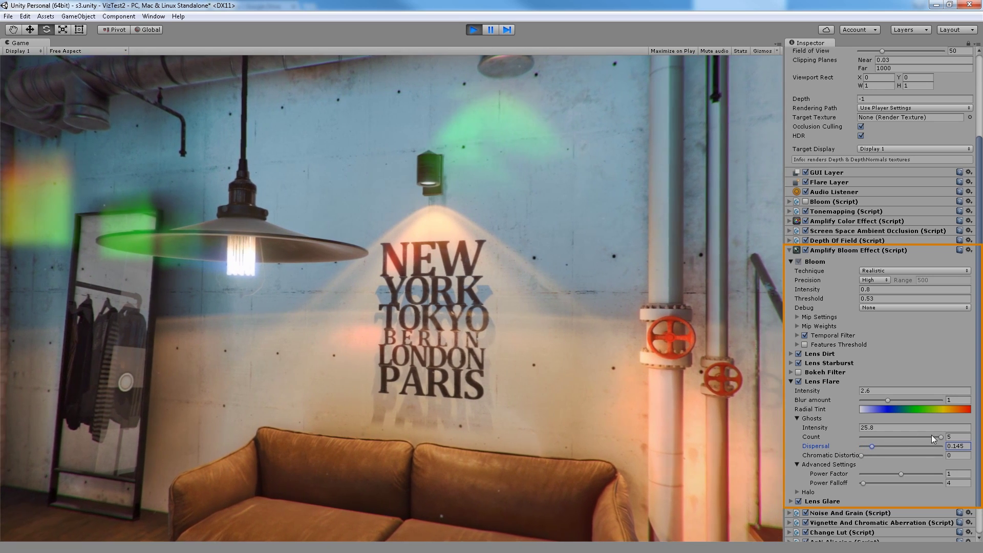
click(932, 436)
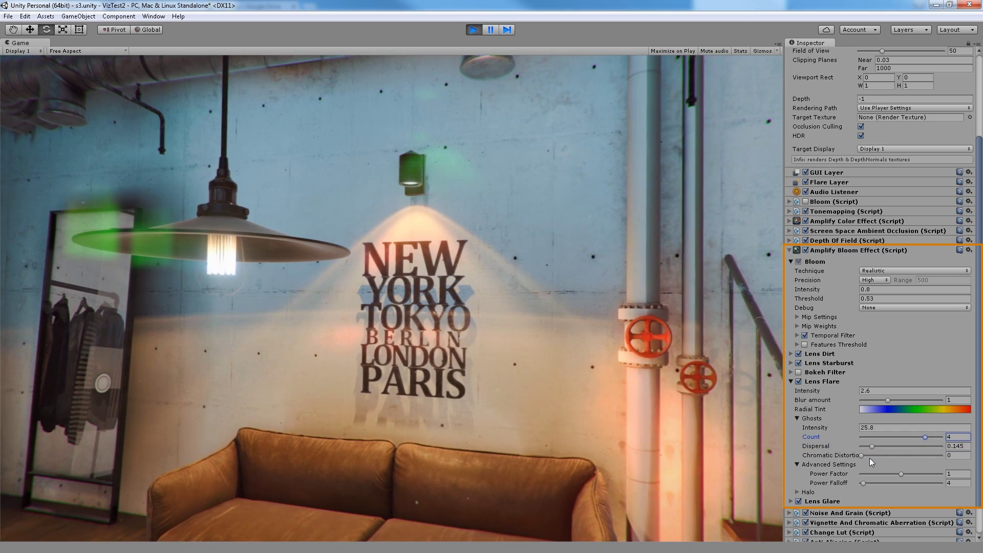
Step: Set the Lens Flare ghosts' Chromatic Distortion to 3.85 and their advanced Power Factor to 0.96
drag(869, 456, 899, 472)
Step: Set the Lens Flare halo's advanced Power Factor to 1.083 and Power Falloff to 18.2, and adjust its Intensity
click(796, 492)
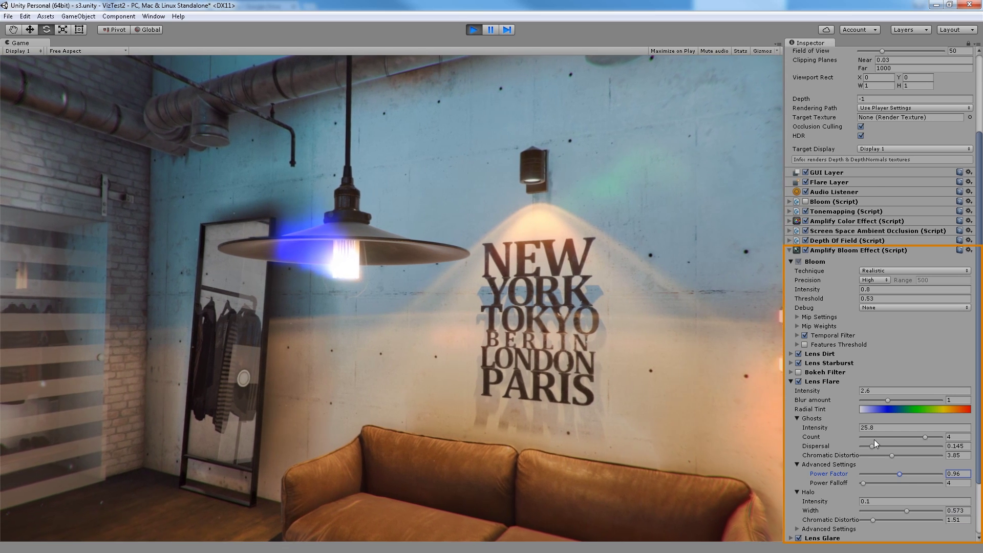
scroll(874, 440, down, 3)
click(798, 459)
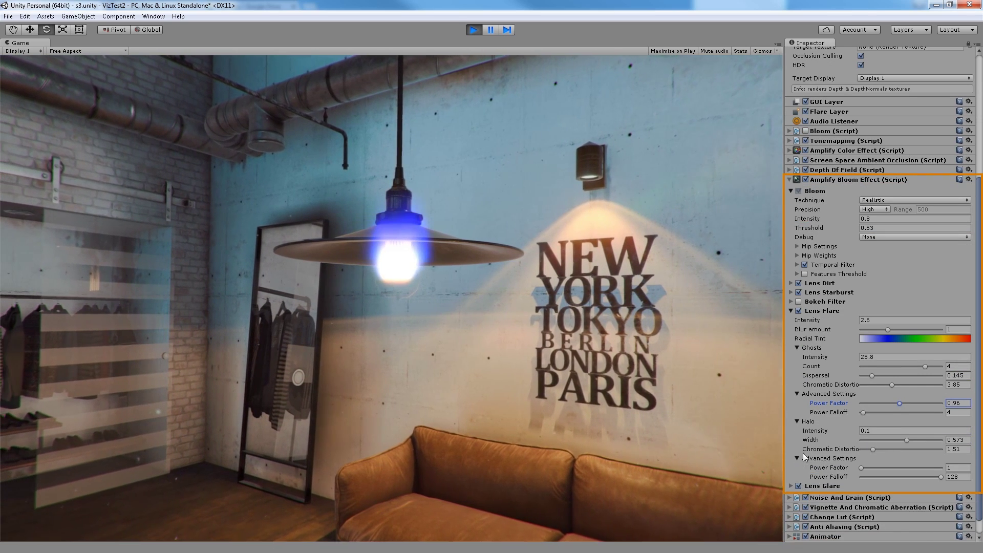
scroll(857, 422, down, 1)
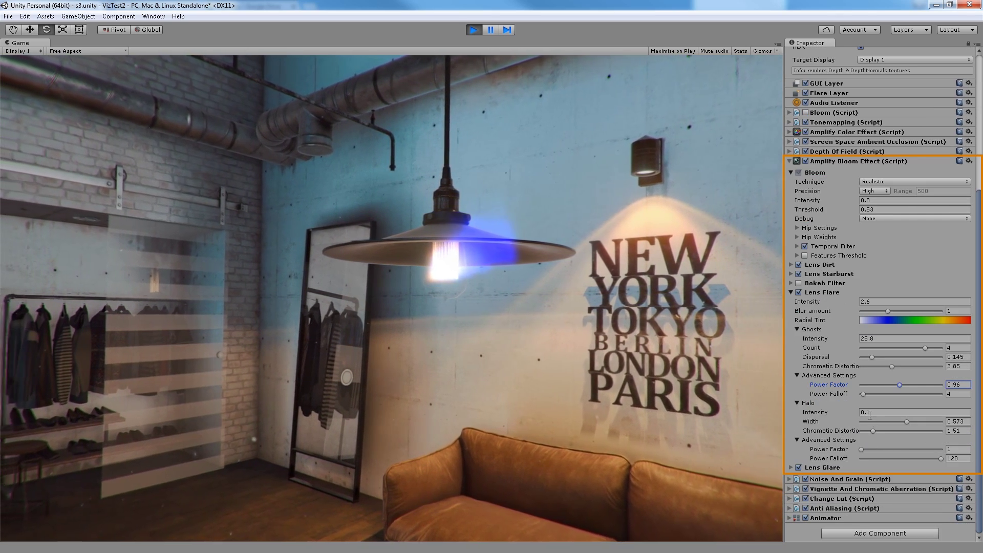
drag(861, 449, 868, 450)
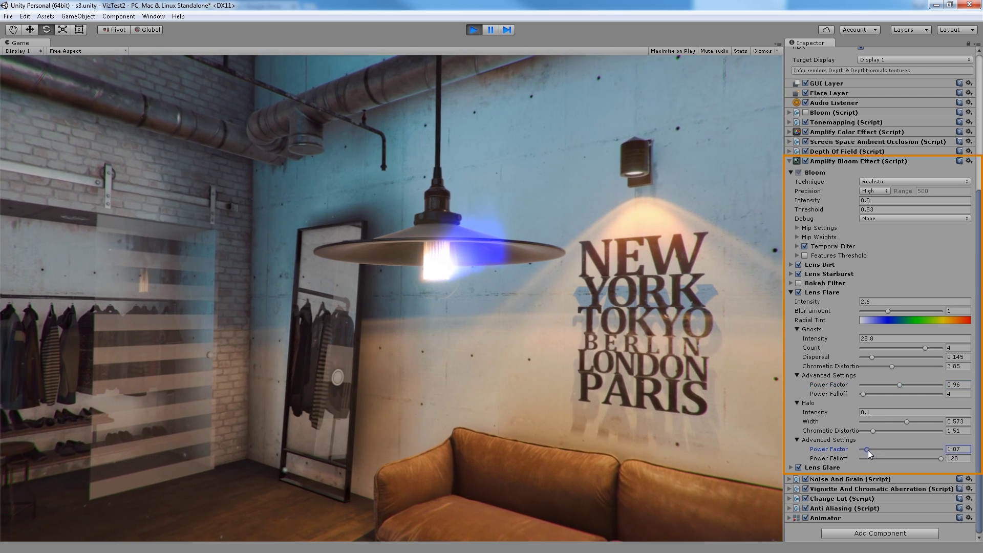
drag(941, 459, 872, 458)
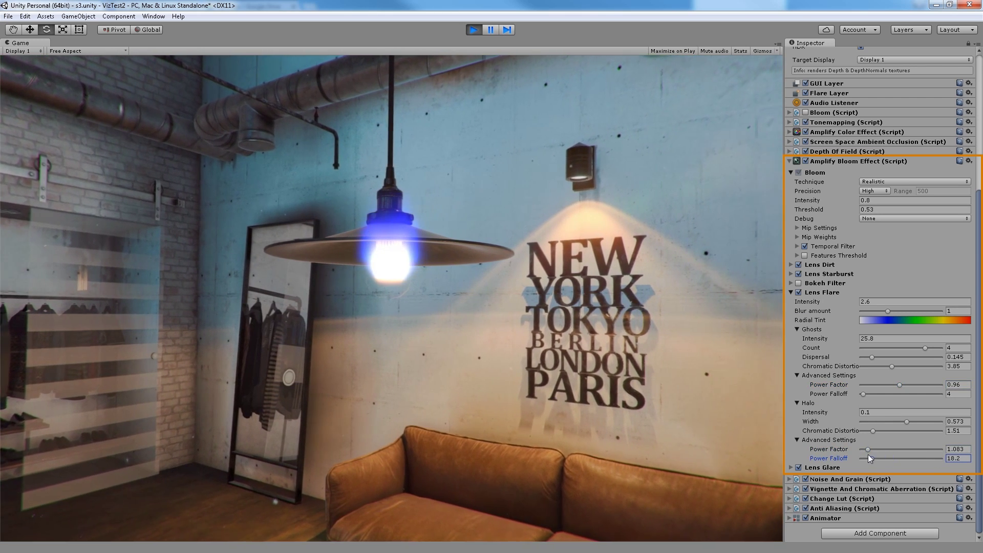
click(852, 413)
drag(852, 413, 879, 453)
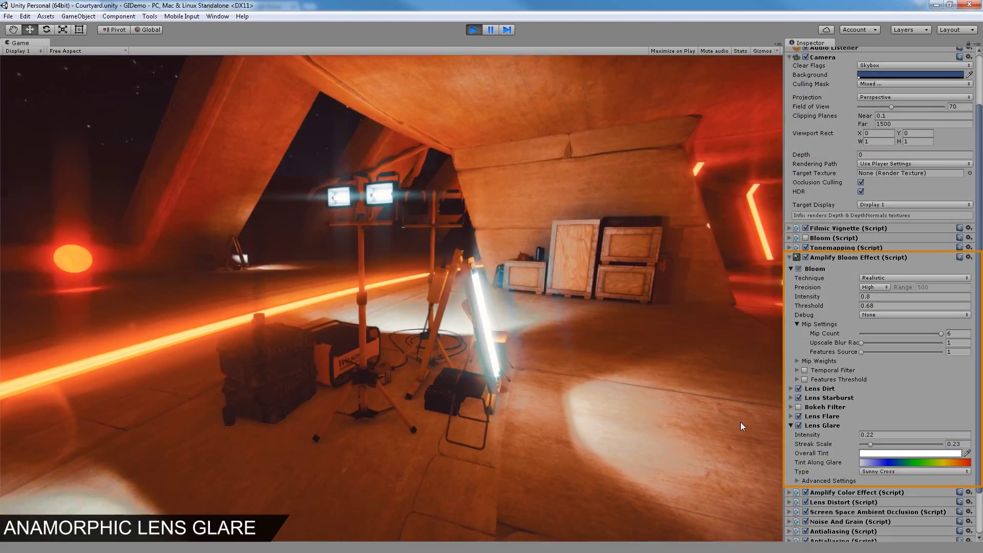
Step: Expand the Lens Glare's Advanced Settings and change its Type to Snow Cross Spectral
scroll(819, 428, down, 3)
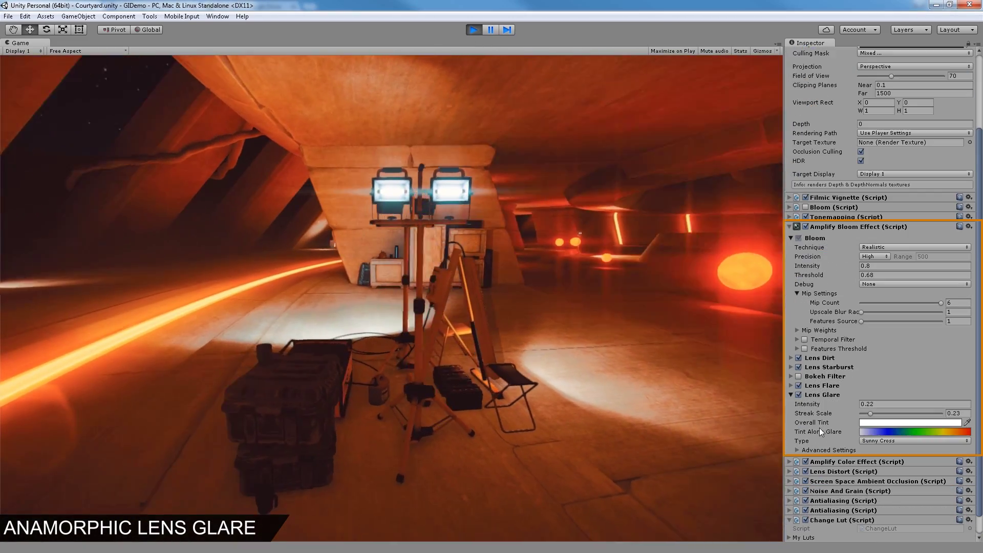
click(797, 450)
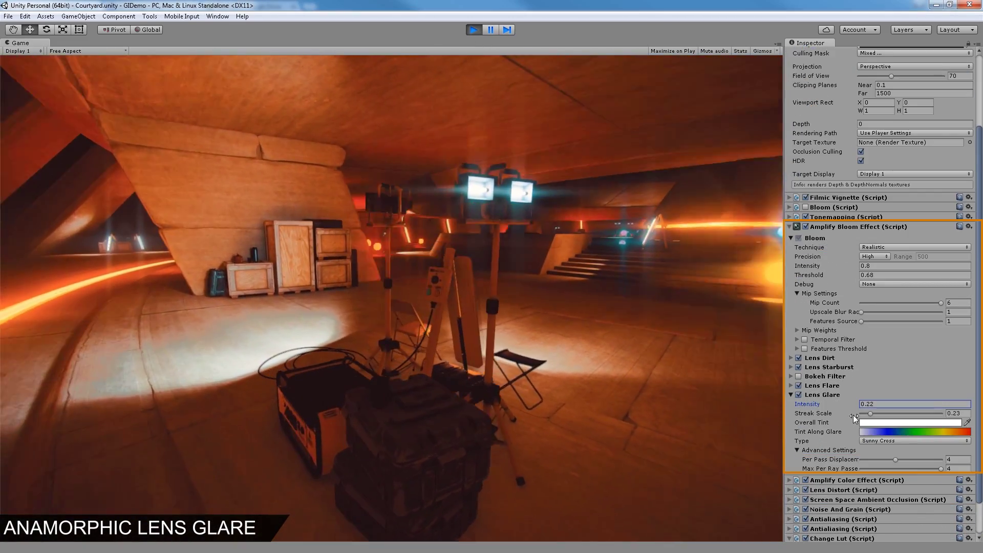
click(887, 441)
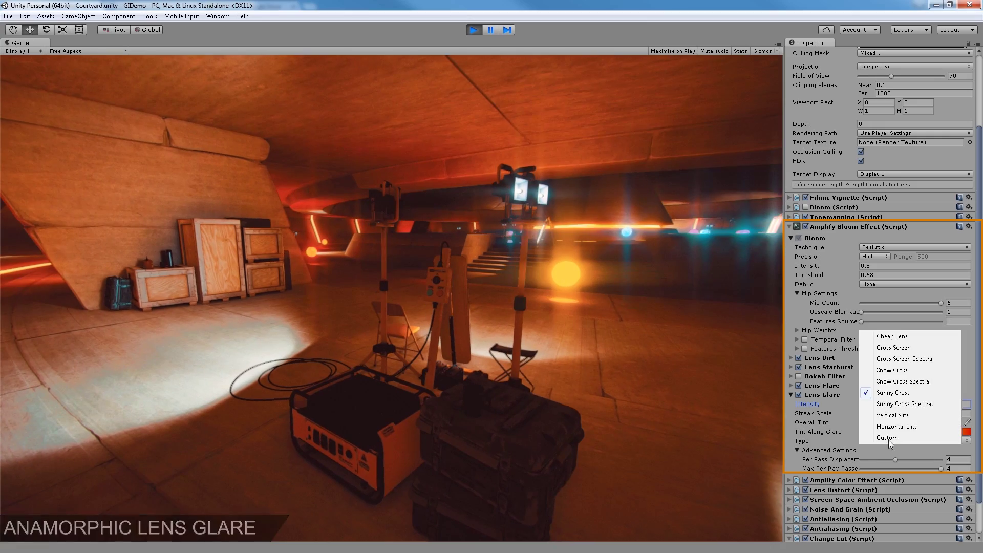
click(903, 381)
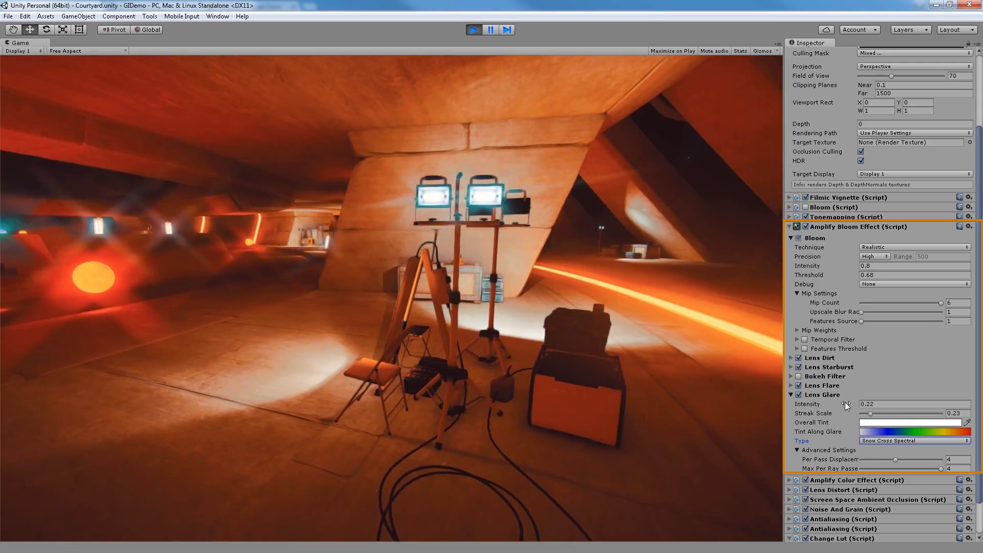
Step: Try other Lens Glare Intensity and Streak Scale values and a light grey Overall Tint, then return the tint to white
drag(848, 403, 871, 413)
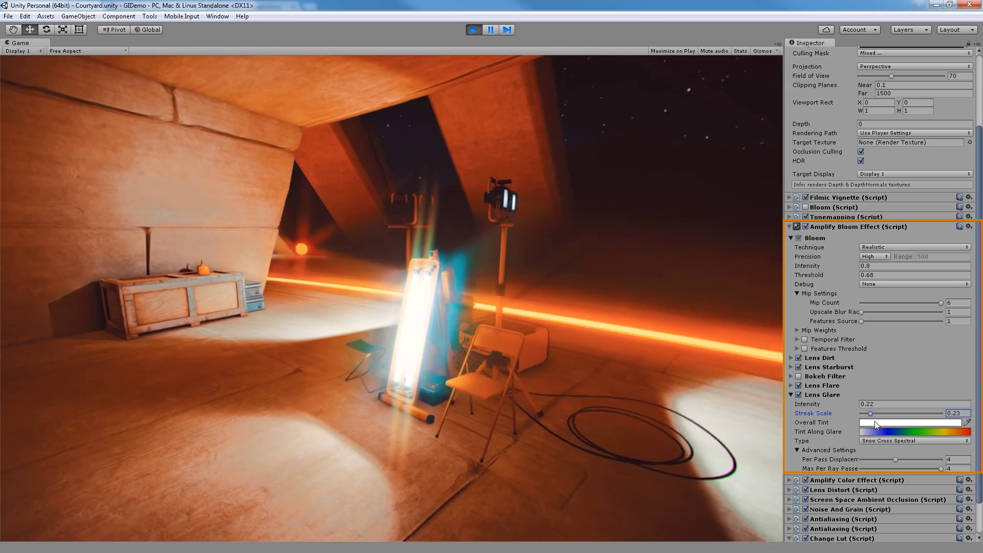
click(879, 422)
drag(886, 168, 814, 155)
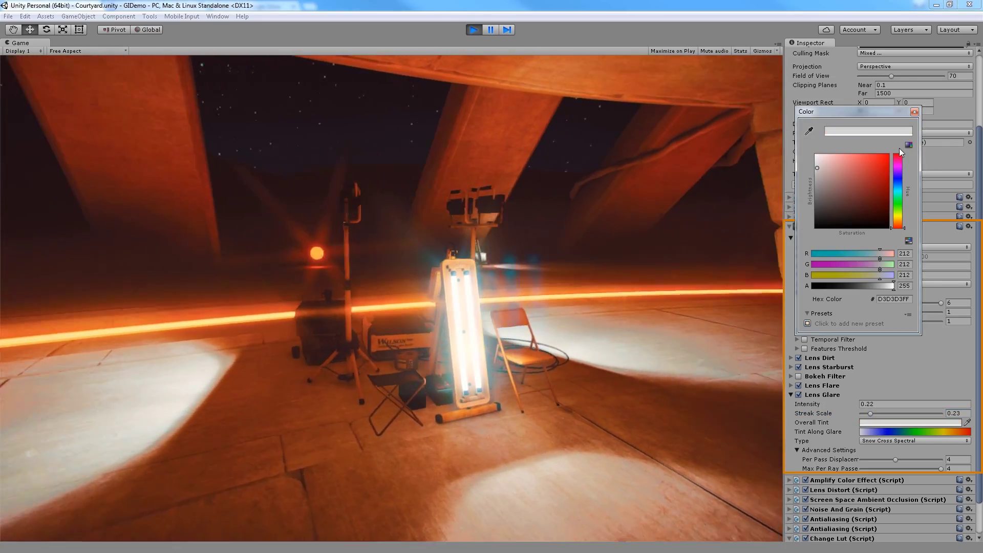
click(914, 112)
Step: Inspect the Lens Glare's Tint Along Glare gradient in the Gradient Editor and close it
click(914, 432)
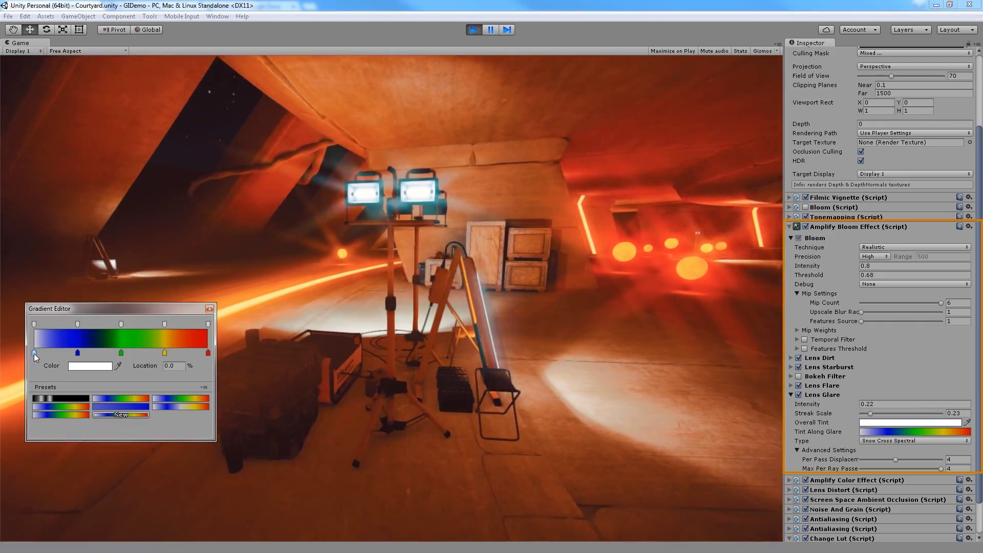
click(209, 309)
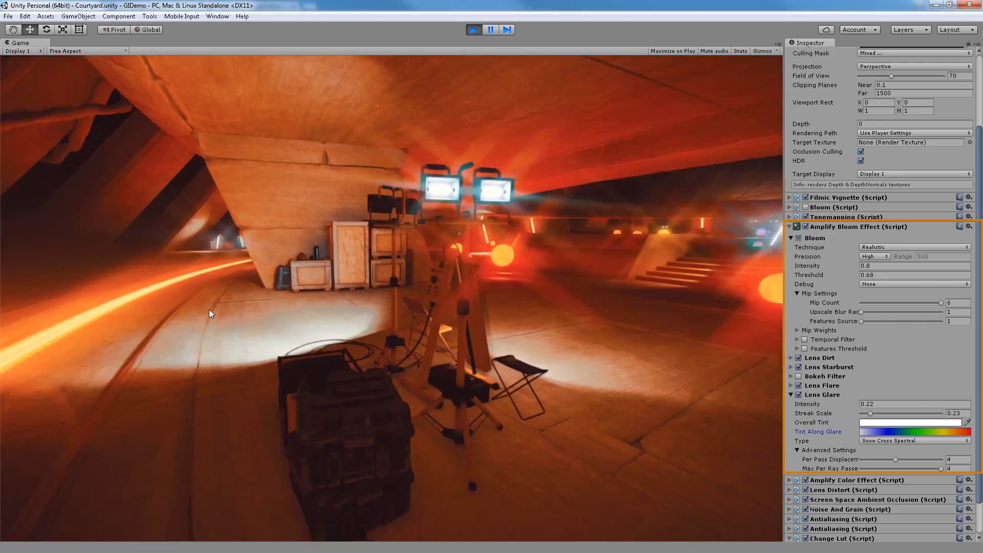
Step: Try the Sunny Cross, Vertical Slits and Sunny Cross Spectral types for the Lens Glare
click(907, 441)
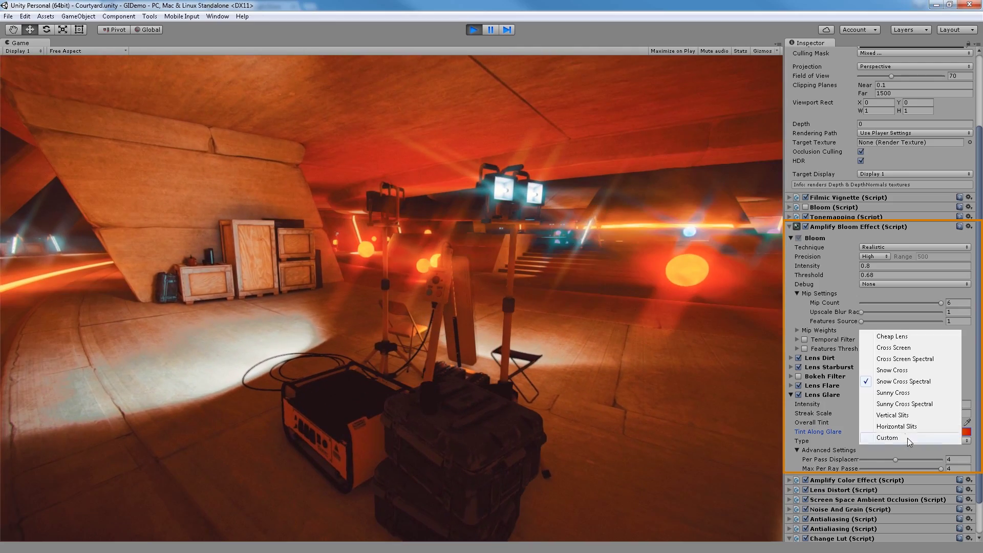
click(904, 392)
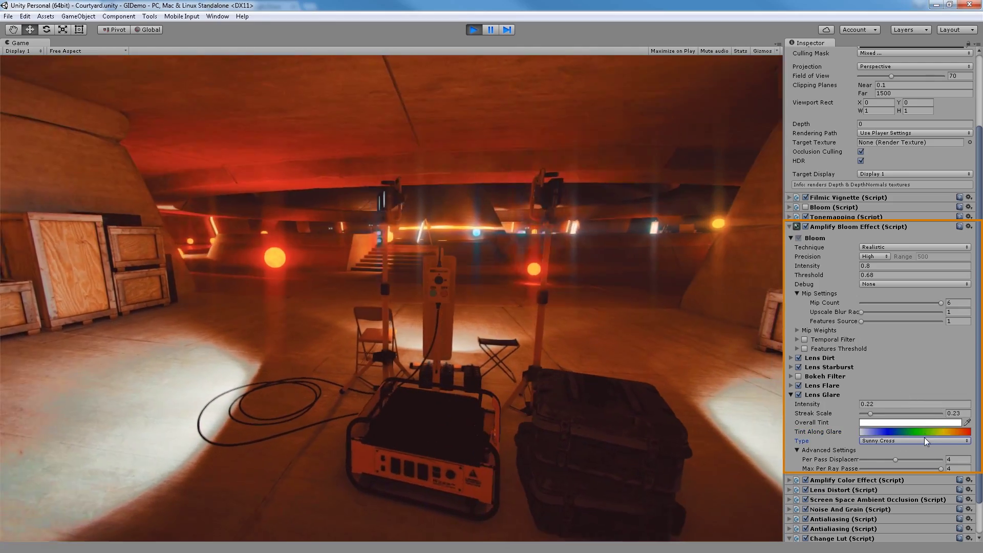
click(923, 439)
click(921, 419)
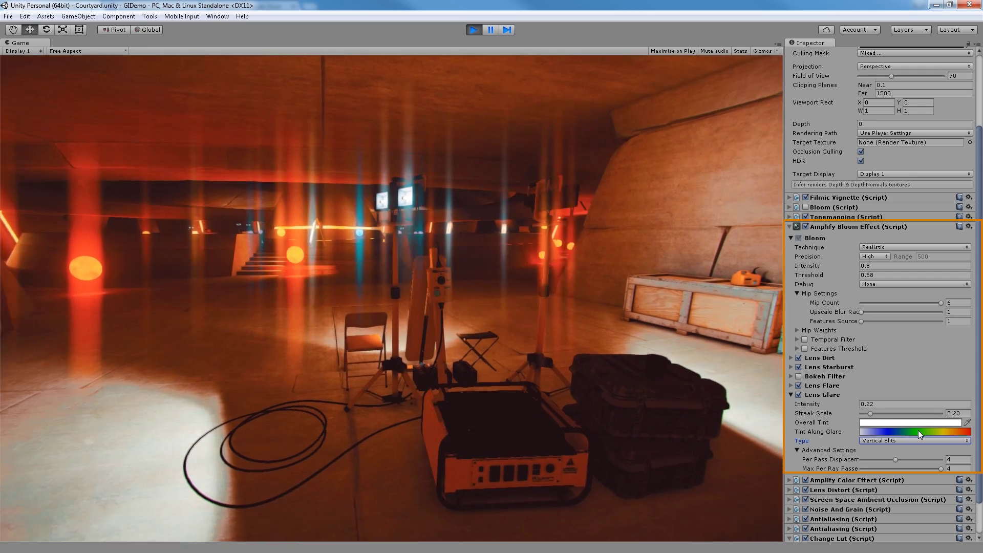
click(919, 441)
click(914, 404)
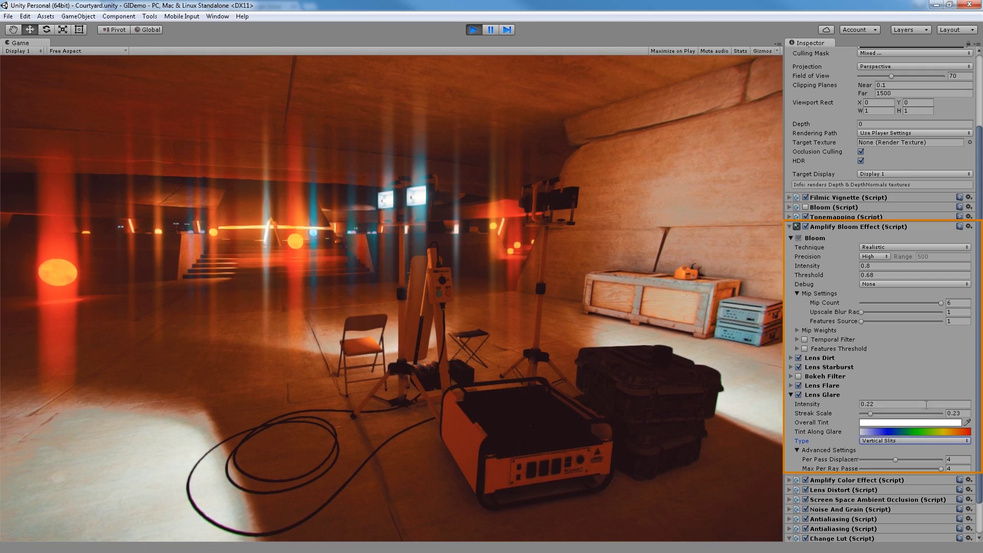
Step: Switch the Lens Glare Type to Custom, try a Size of 1 and set the Size to 3
click(908, 441)
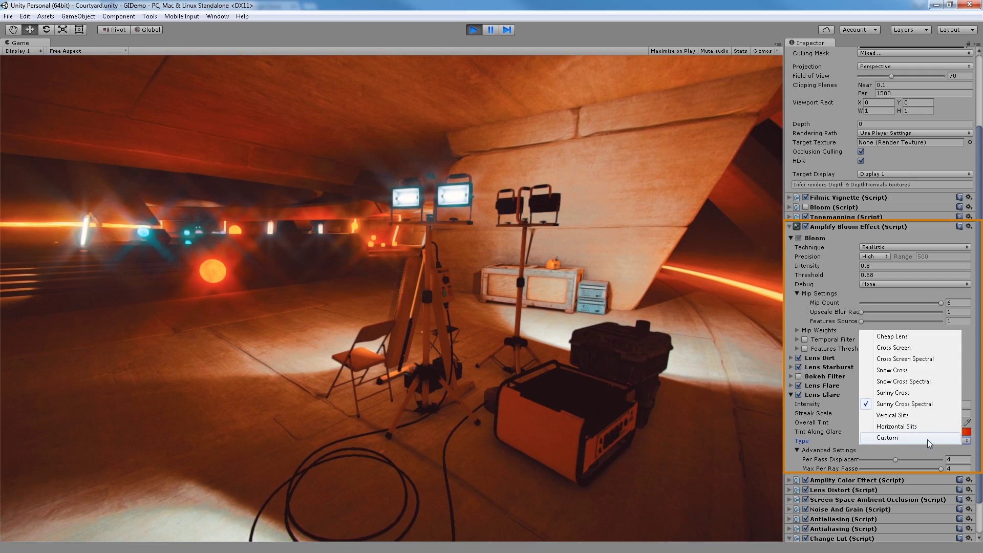
click(903, 438)
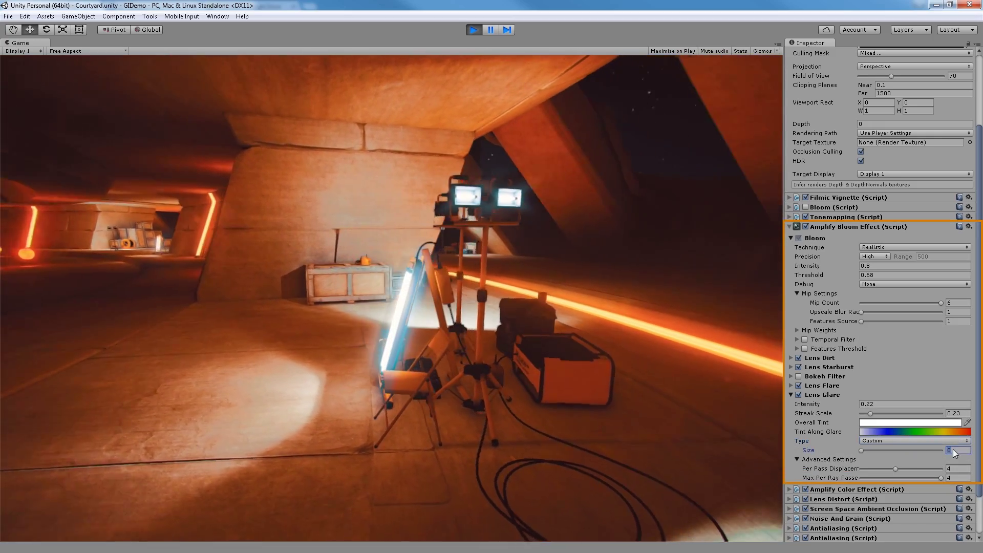
click(955, 451)
text(1)
key(Return)
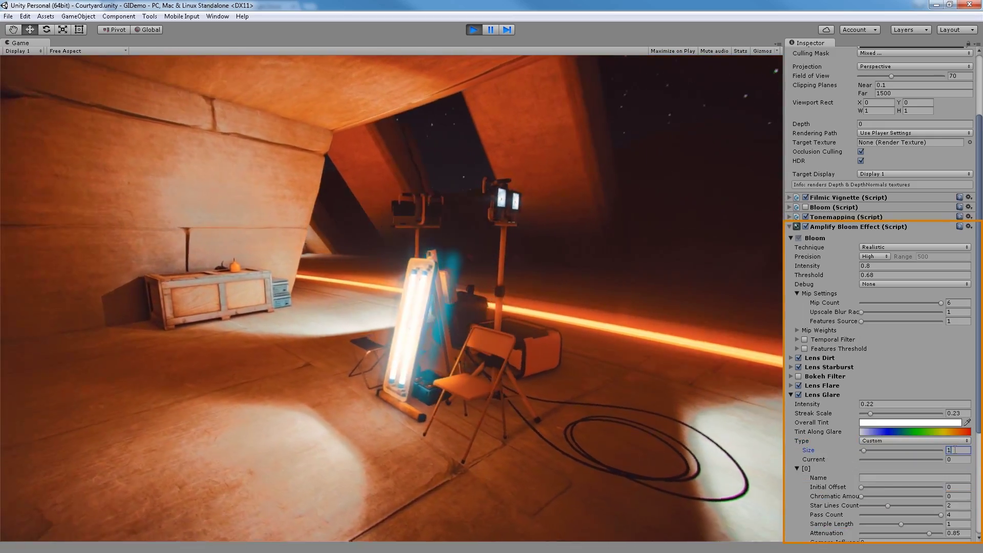
scroll(843, 461, down, 3)
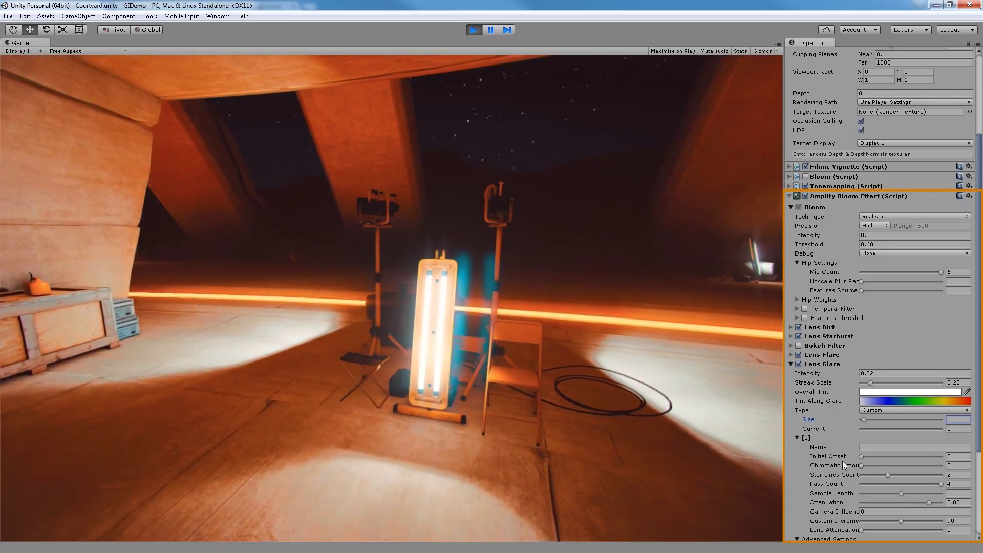
drag(951, 420, 944, 420)
text(3)
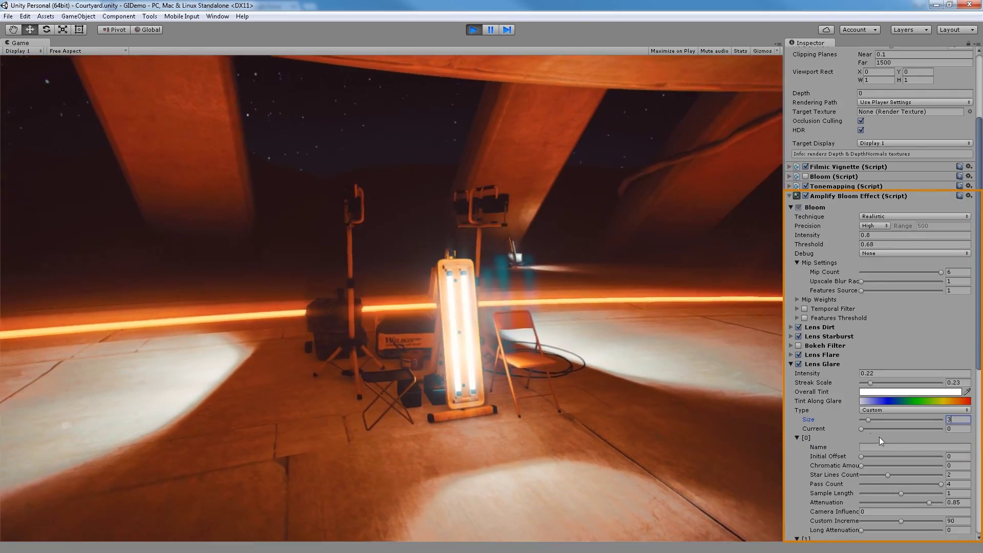
Step: Name custom glare element 0 F1 and set its Initial Offset to 34 and Chromatic Amount to 0.353
mouse_move(879, 429)
mouse_down()
mouse_move(928, 429)
mouse_move(863, 426)
mouse_up()
scroll(889, 425, down, 3)
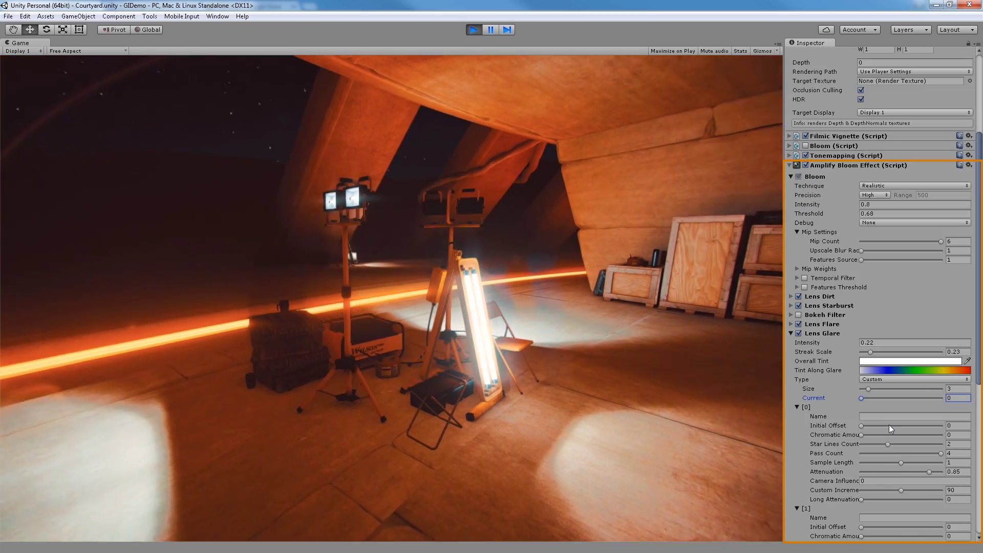
click(881, 417)
text(F1)
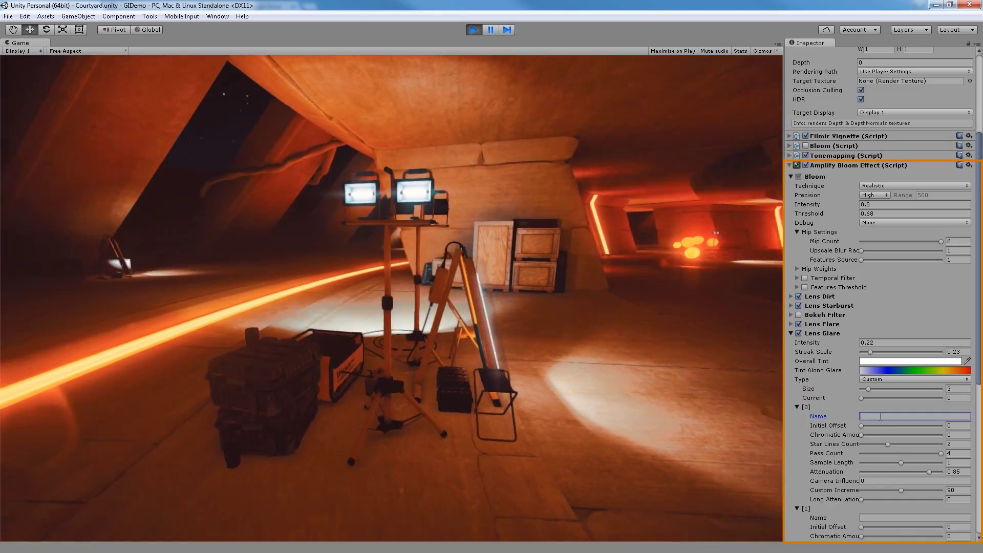
drag(862, 426, 890, 436)
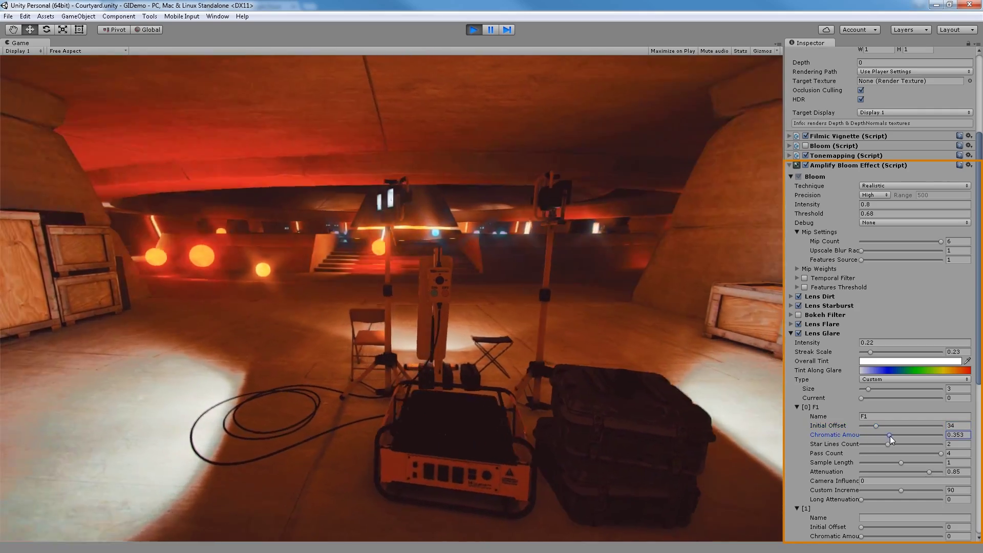
Step: Set F1's Camera Influence to -0.16, raise the Lens Glare Intensity to 0.6 and readjust the Camera Influence
mouse_move(855, 481)
mouse_down()
mouse_move(868, 480)
mouse_move(844, 477)
mouse_up()
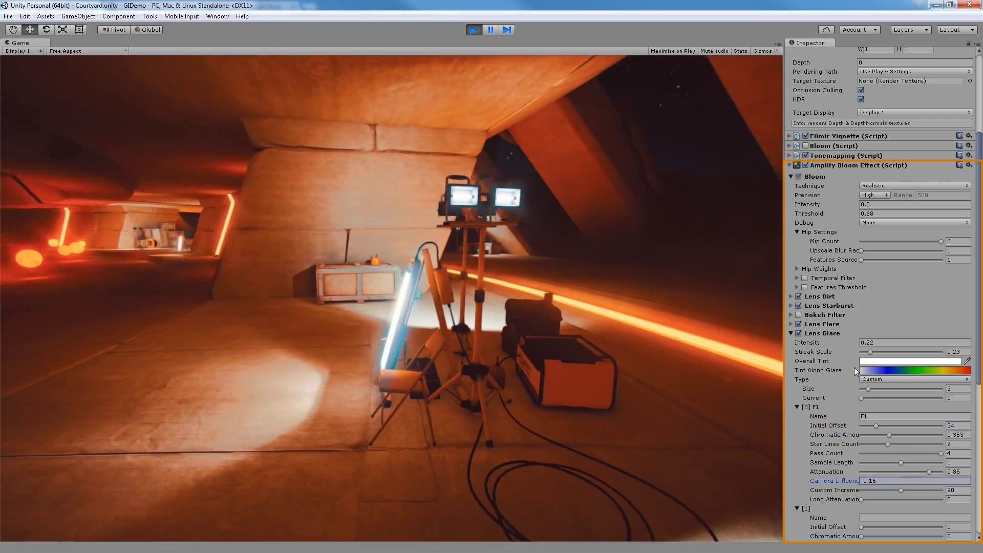
drag(850, 342, 855, 342)
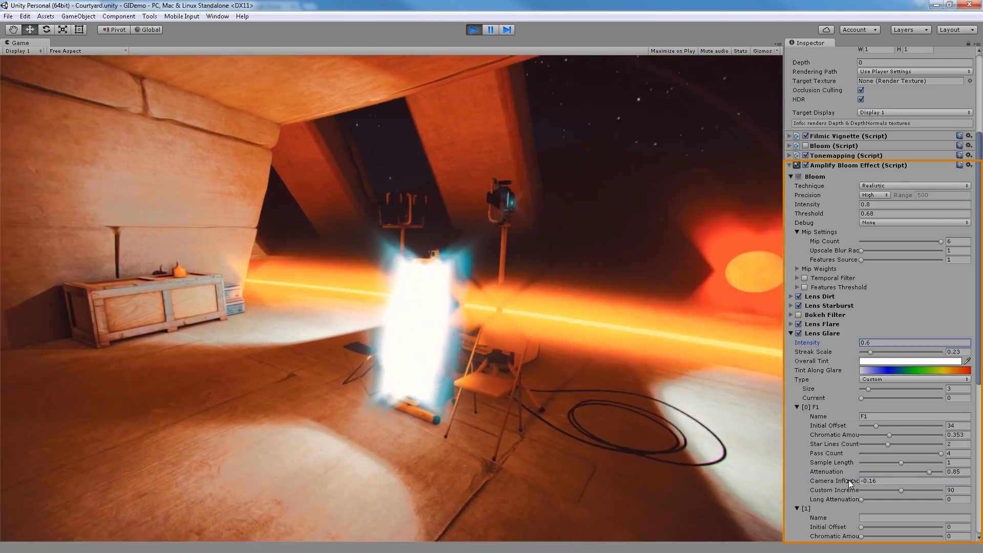
drag(849, 480, 922, 478)
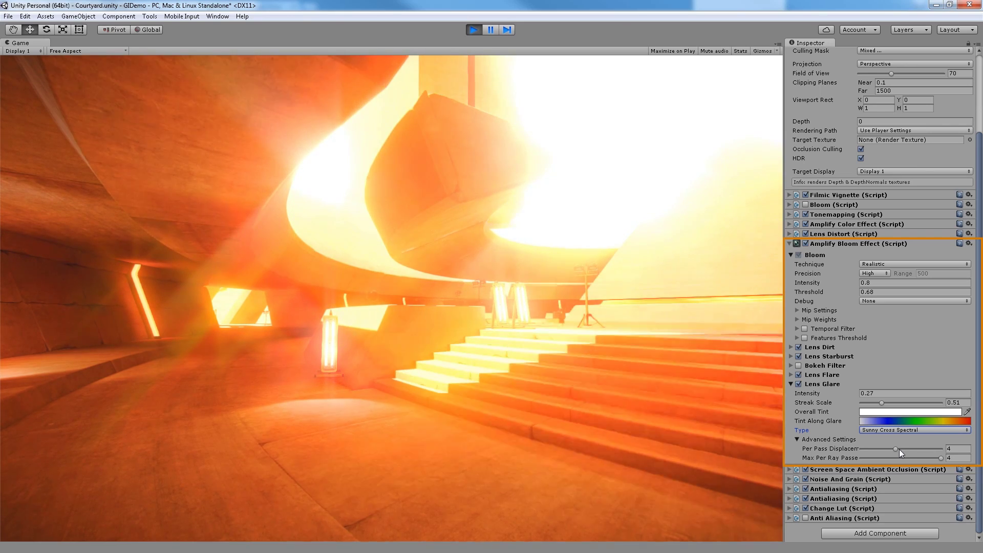
Step: Set the Lens Glare's Per Pass Displacement to 2.92 and try other Max Per Ray Passes values before returning to 4
mouse_move(896, 450)
mouse_down()
mouse_move(871, 449)
mouse_move(884, 447)
mouse_up()
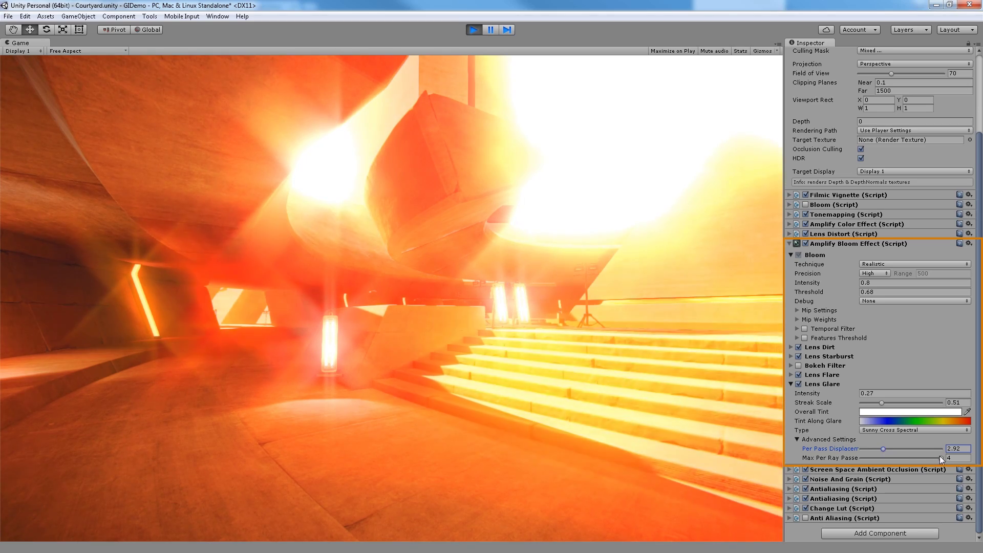
mouse_move(940, 458)
mouse_down()
mouse_move(886, 456)
mouse_move(939, 457)
mouse_up()
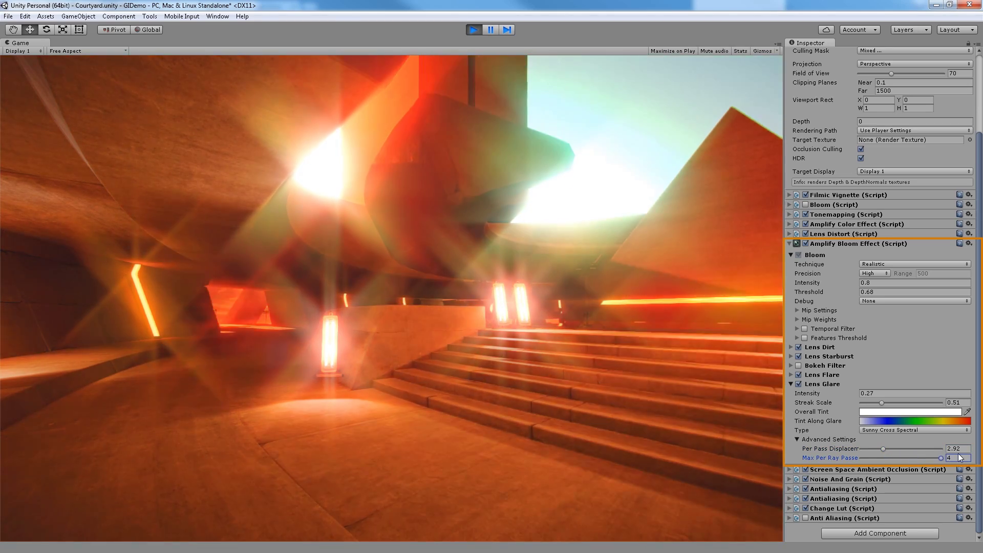
mouse_move(883, 448)
mouse_down()
mouse_move(864, 449)
mouse_move(883, 446)
mouse_up()
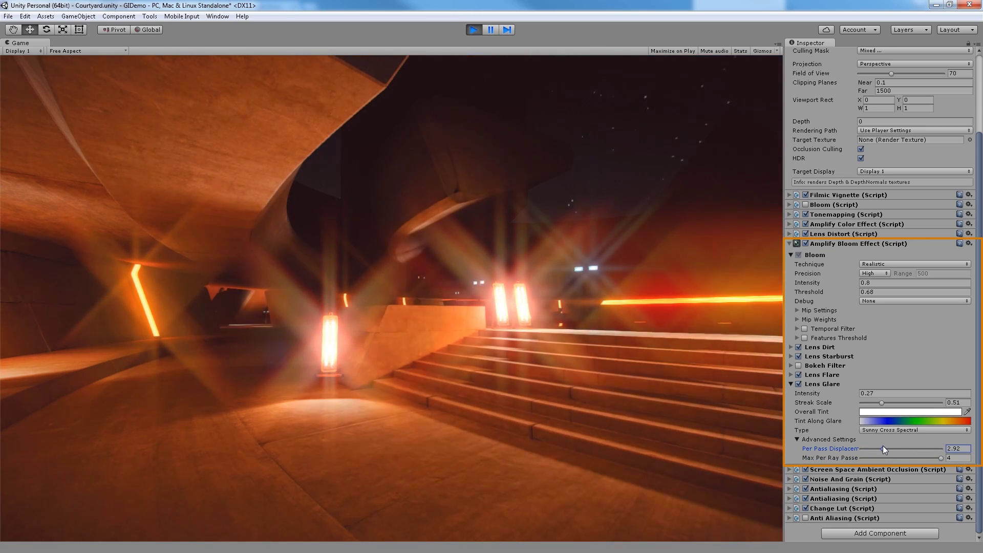